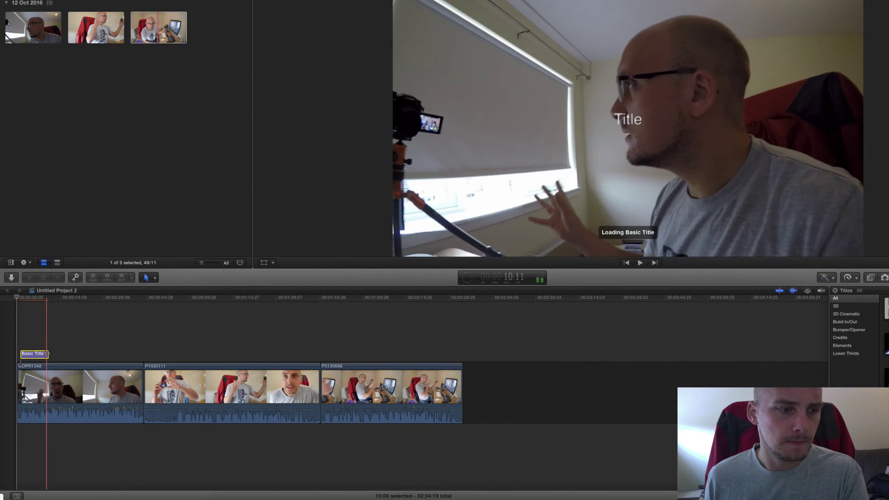
# Step: Extend the Basic Title across almost the whole length of the first clip and select it
pyautogui.moveTo(48, 354); pyautogui.dragTo(139, 355)
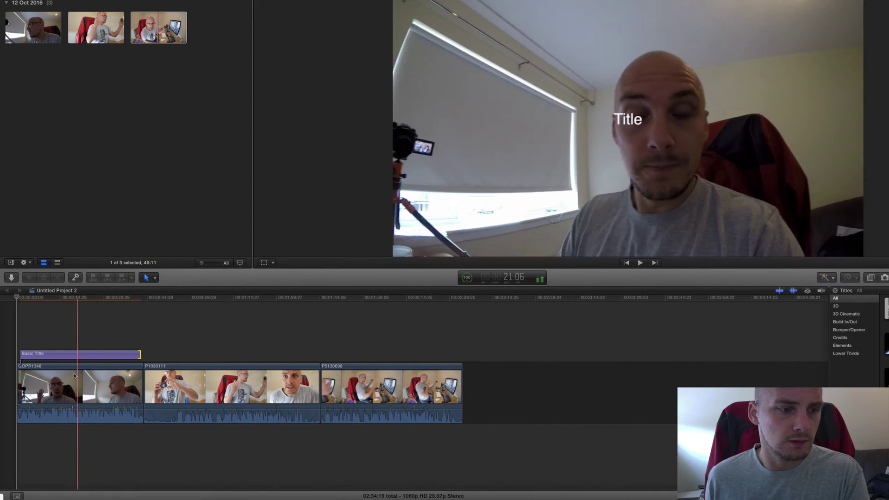
pyautogui.click(70, 354)
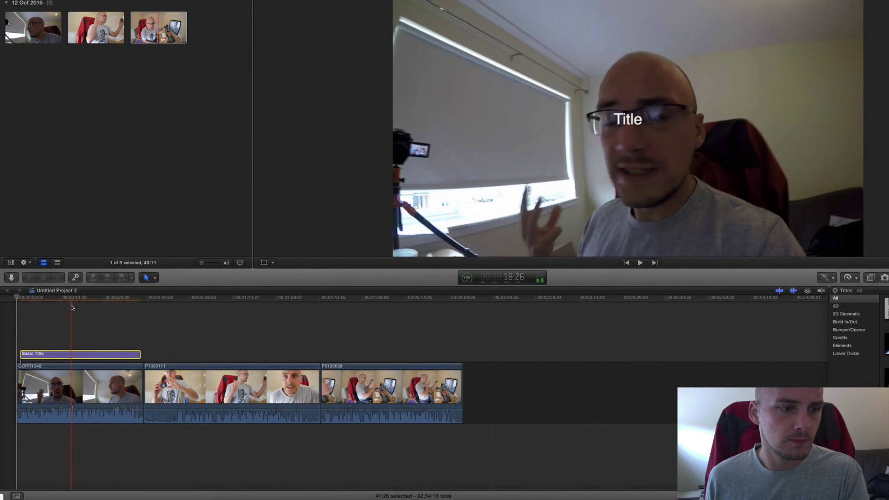
pyautogui.press('space')
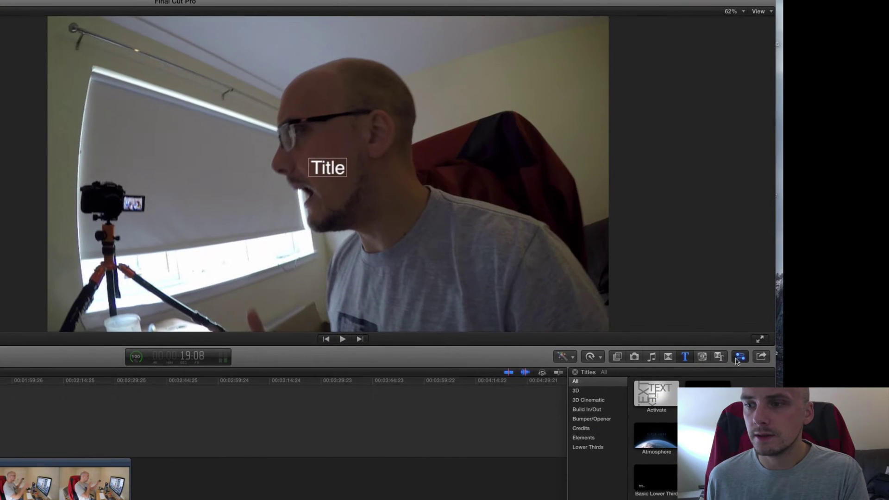
# Step: Replace the title's text with "GoPro Hero 5" and place it in the upper-left corner of the picture
pyautogui.click(740, 358)
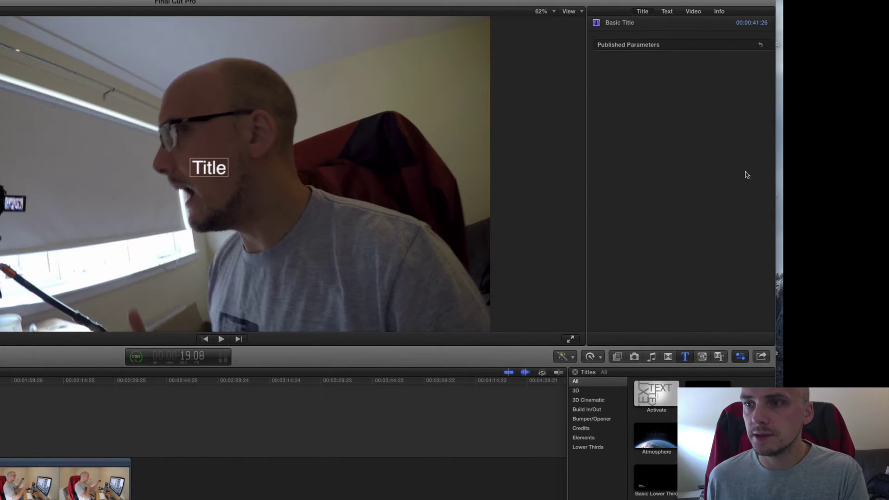
pyautogui.click(667, 12)
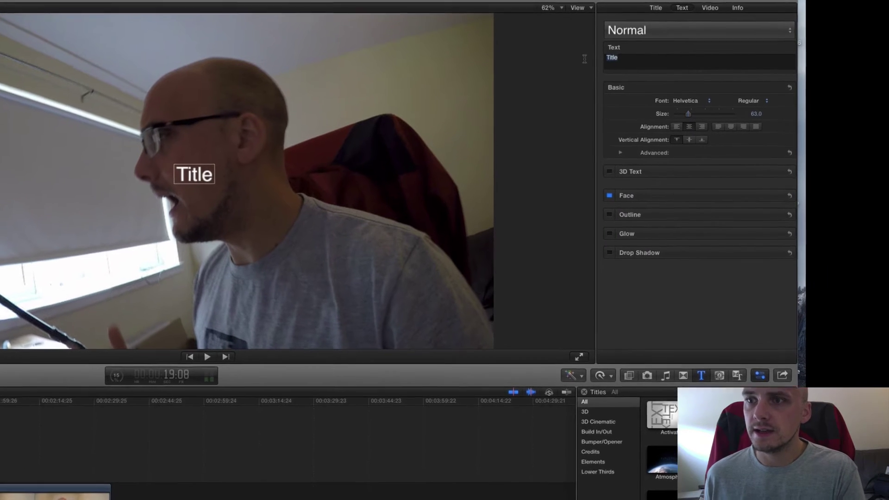
pyautogui.write('GoP')
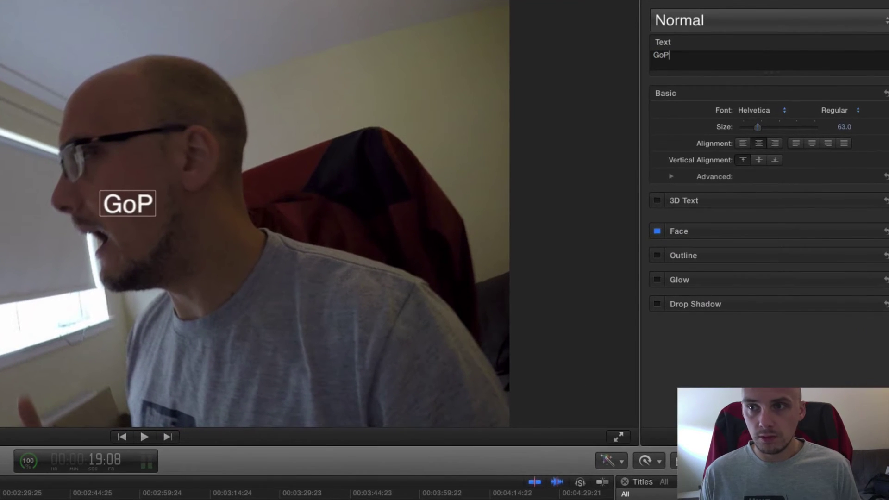
pyautogui.write('ro Hero 5')
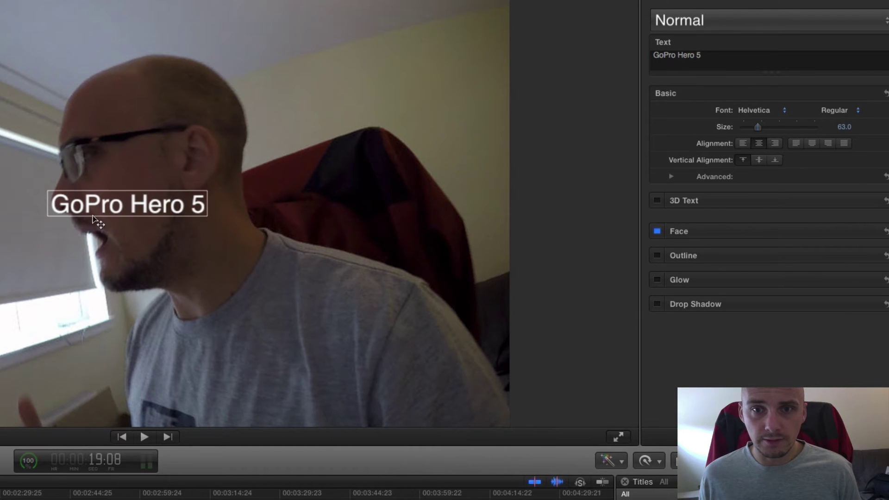
pyautogui.moveTo(107, 217); pyautogui.dragTo(0, 4)
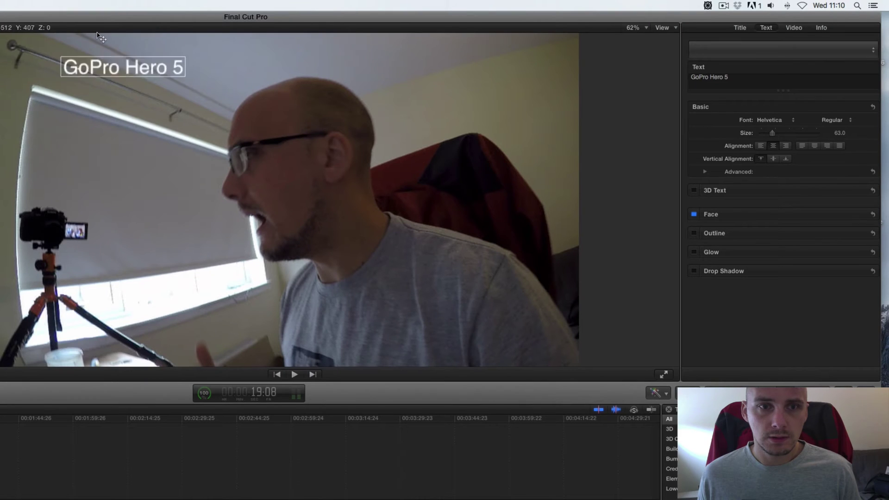
pyautogui.moveTo(97, 36); pyautogui.dragTo(44, 23)
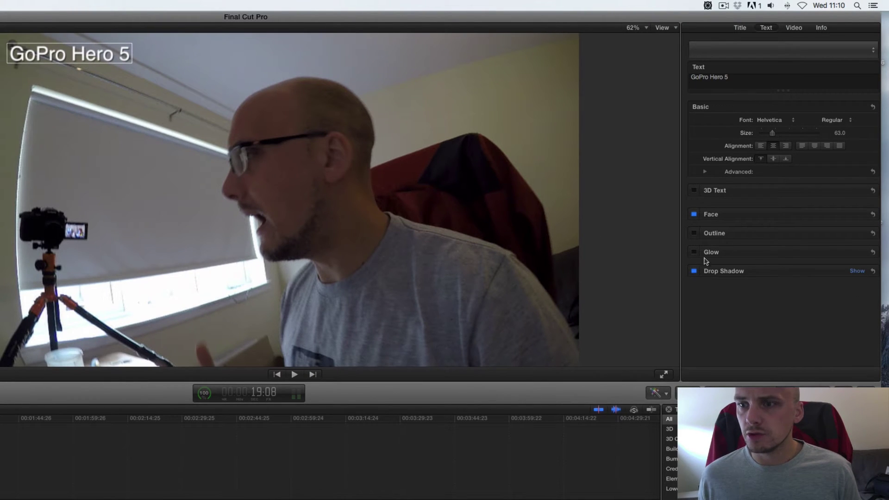
# Step: Style the GoPro Hero 5 title with font size 77, Bold, and a drop shadow
pyautogui.moveTo(769, 134); pyautogui.dragTo(776, 135)
pyautogui.click(832, 120)
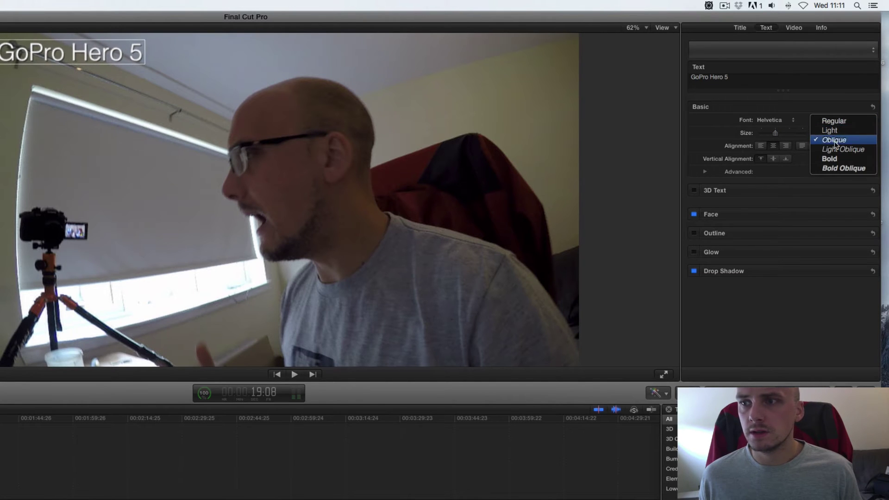
pyautogui.click(830, 158)
# Step: Stretch the GoPro Hero 5 title's start and end so it spans the whole first clip
pyautogui.press('Home')
pyautogui.press('space')
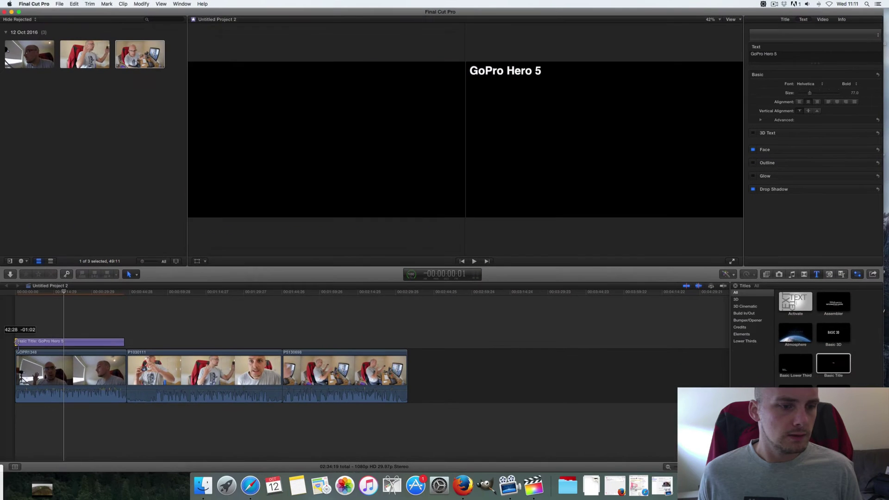
pyautogui.moveTo(123, 341); pyautogui.dragTo(127, 341)
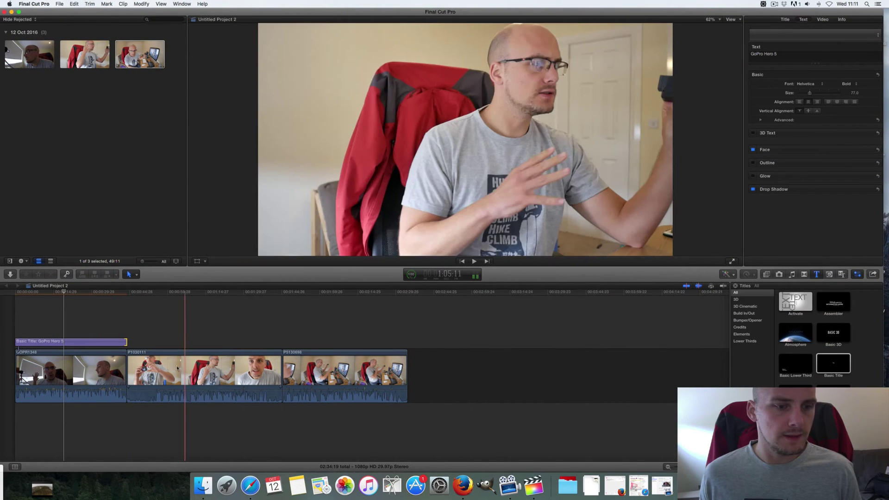
# Step: Duplicate the GoPro Hero 5 title above the second clip and stretch the copy over nearly the clip's full length
pyautogui.click(71, 343)
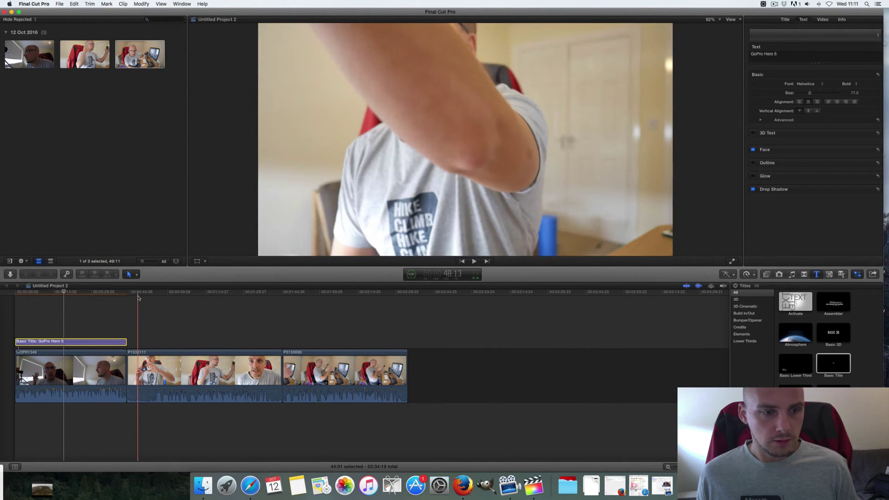
pyautogui.press('super+v')
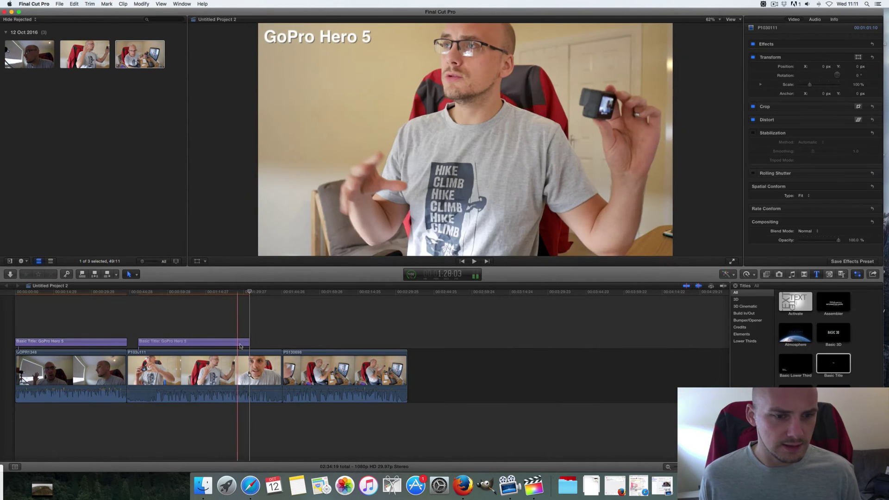
pyautogui.moveTo(248, 341); pyautogui.dragTo(278, 342)
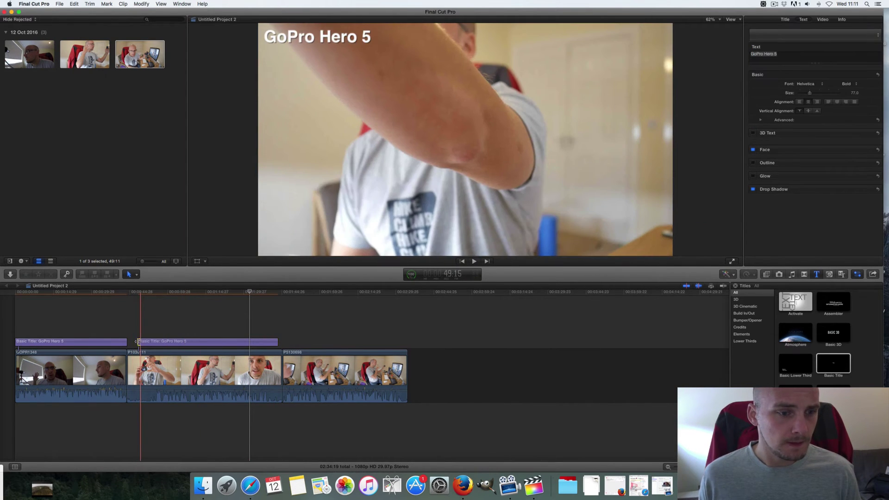
pyautogui.moveTo(138, 342); pyautogui.dragTo(132, 341)
# Step: Move the second clip's title to the upper-right corner of the picture
pyautogui.click(186, 292)
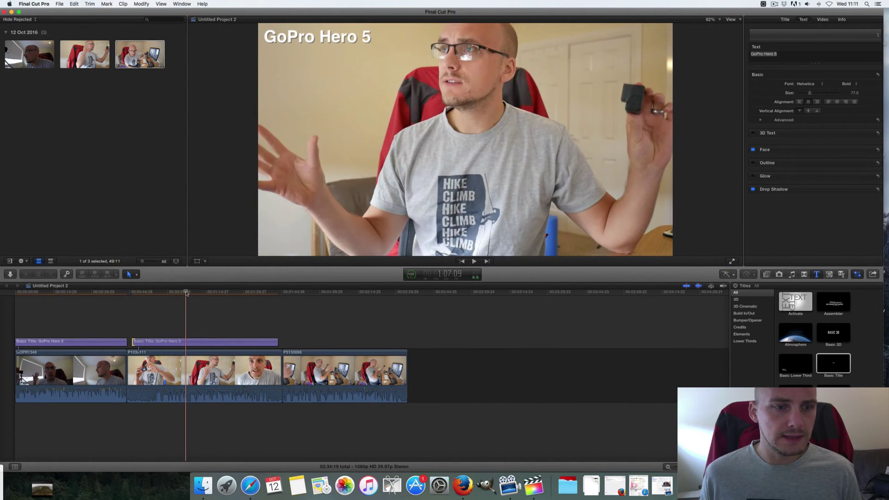
pyautogui.click(295, 37)
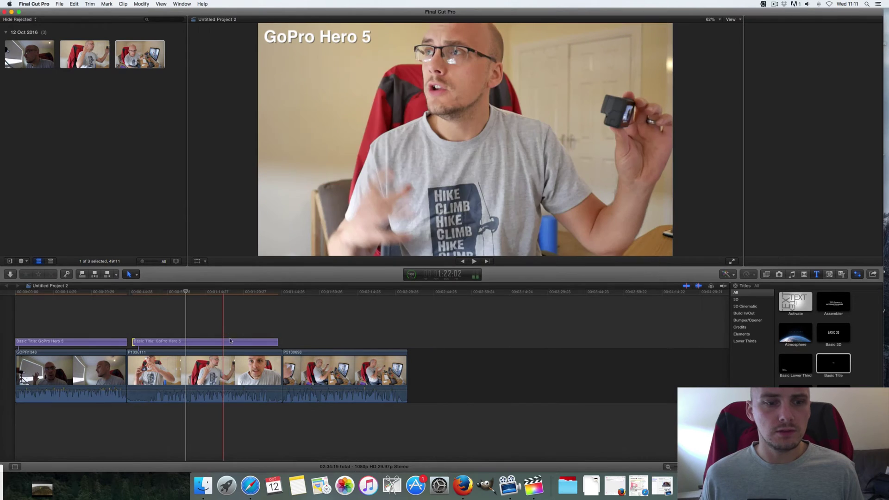
pyautogui.click(324, 49)
pyautogui.click(400, 44)
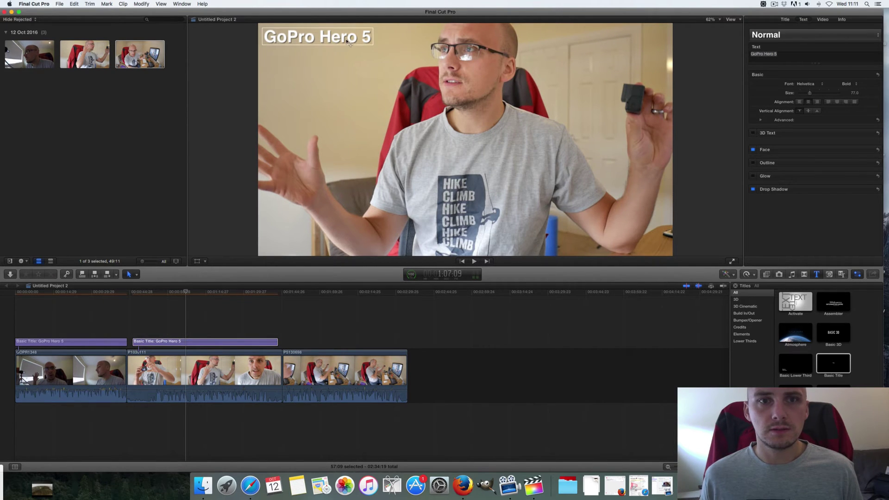
pyautogui.moveTo(348, 40); pyautogui.dragTo(624, 40)
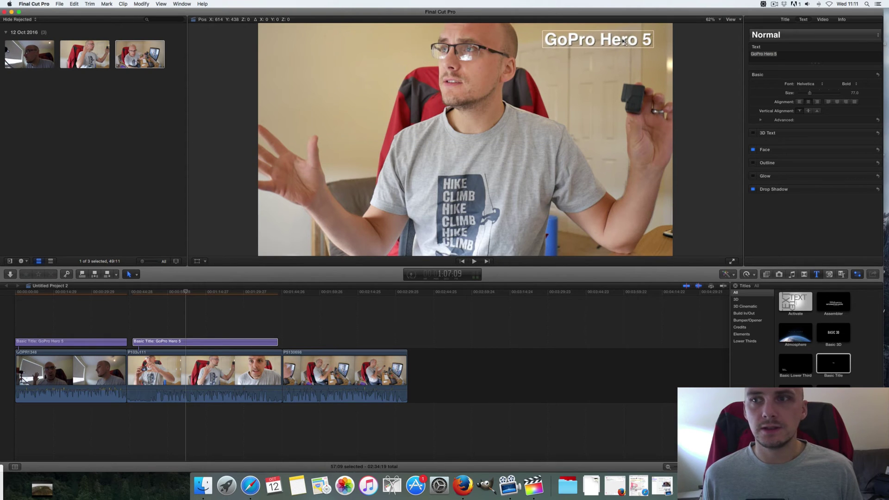
# Step: Replace the second title's text with "Panasonic g7"
pyautogui.click(787, 57)
pyautogui.write('Panasonic gh')
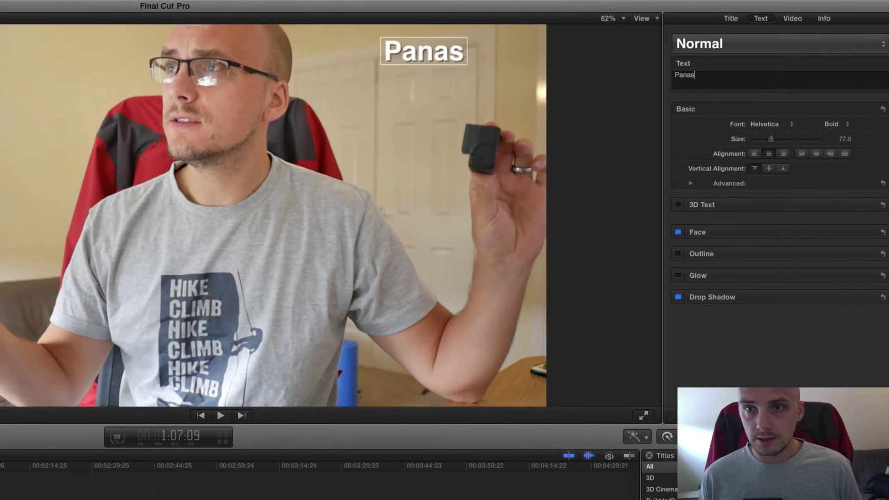
pyautogui.press('BackSpace')
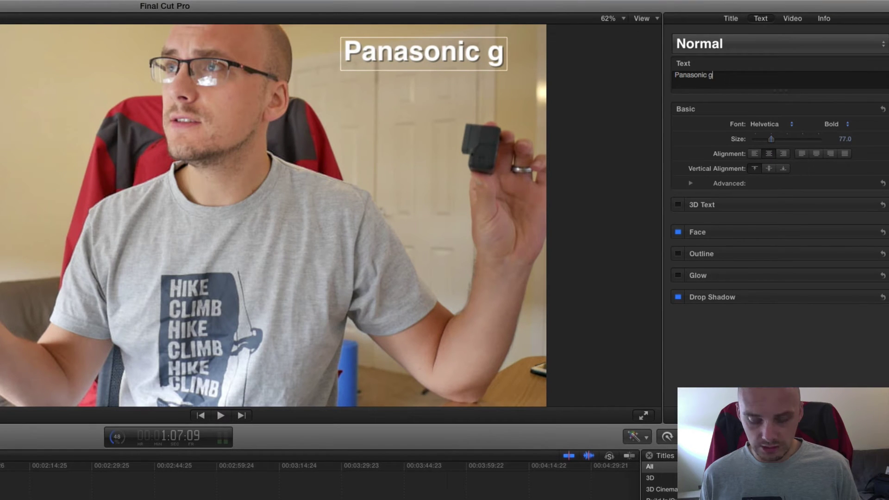
pyautogui.write('7')
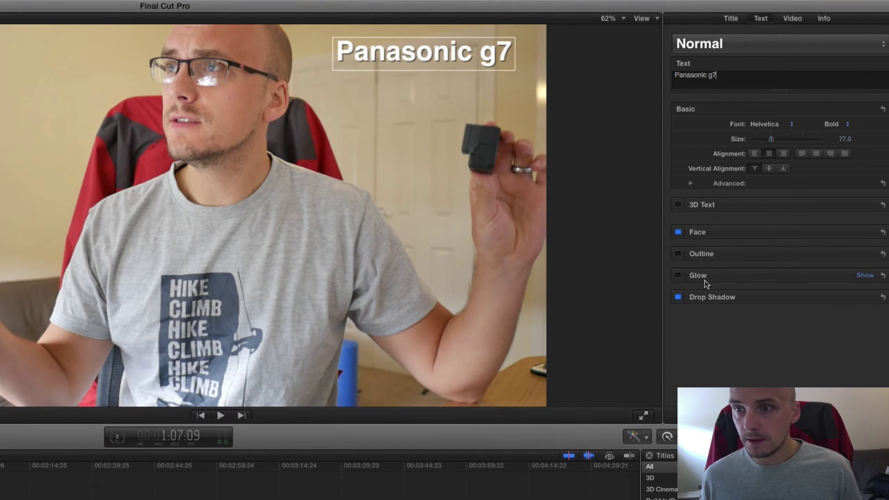
# Step: Change the face colour of the Panasonic g7 title to dark blue
pyautogui.click(866, 232)
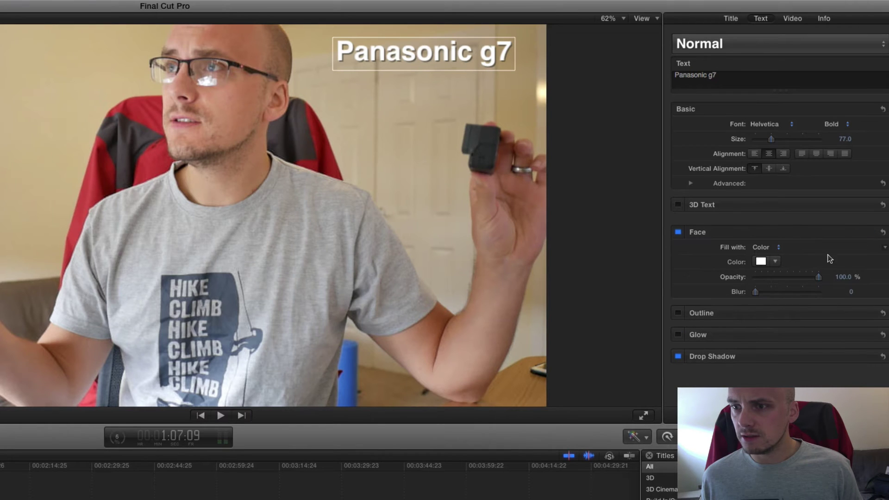
pyautogui.click(776, 262)
pyautogui.moveTo(829, 315); pyautogui.dragTo(832, 335)
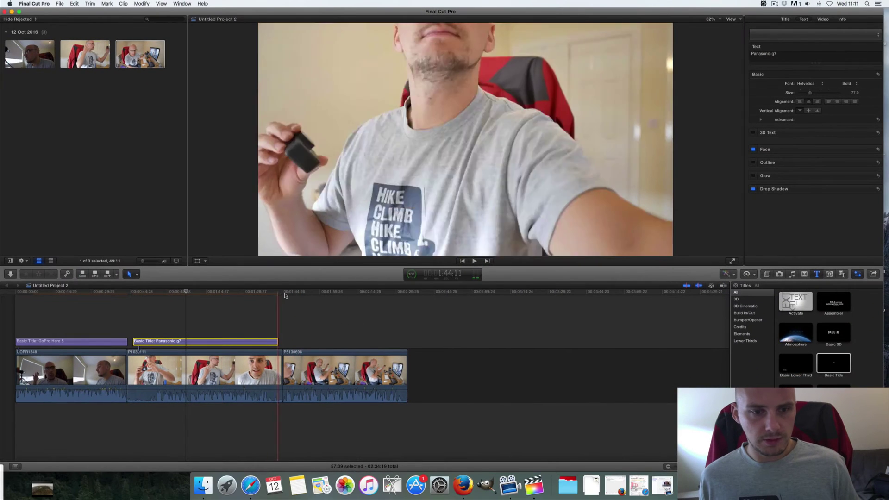
# Step: Paste a copy of the Panasonic g7 title above the third clip and trim its end to the clip's end
pyautogui.press('super+v')
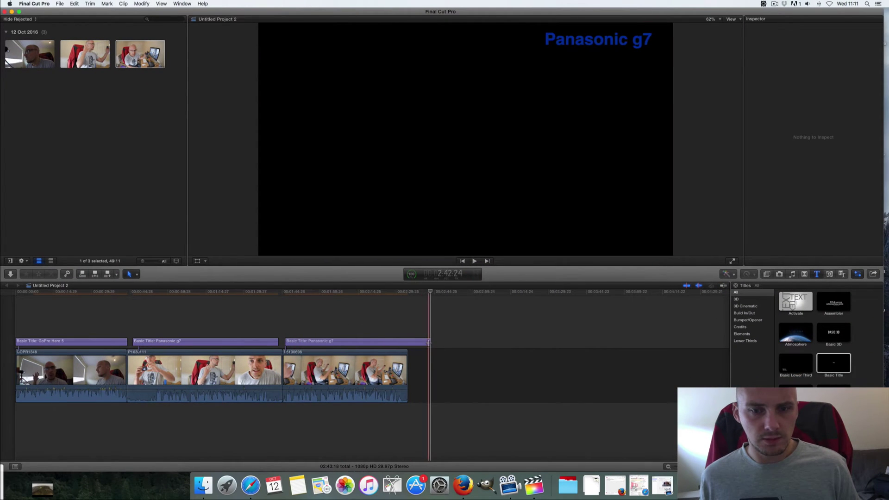
pyautogui.moveTo(429, 343); pyautogui.dragTo(407, 343)
pyautogui.click(365, 346)
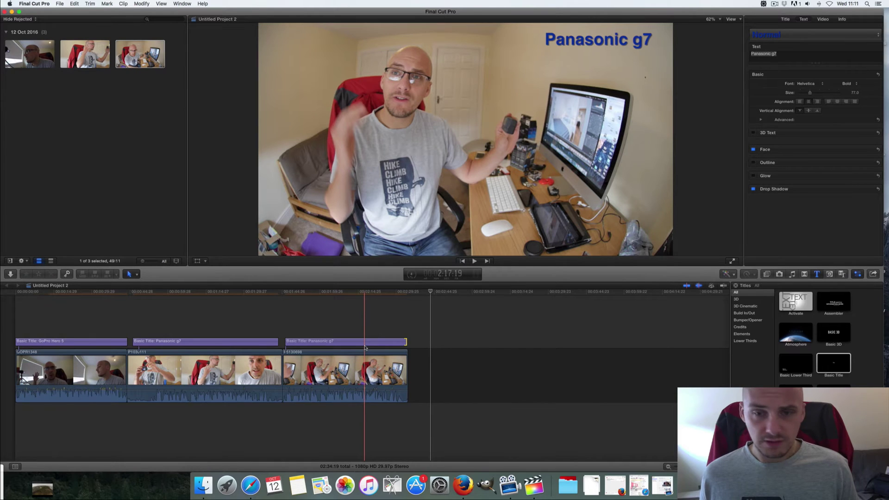
pyautogui.press('super+equal')
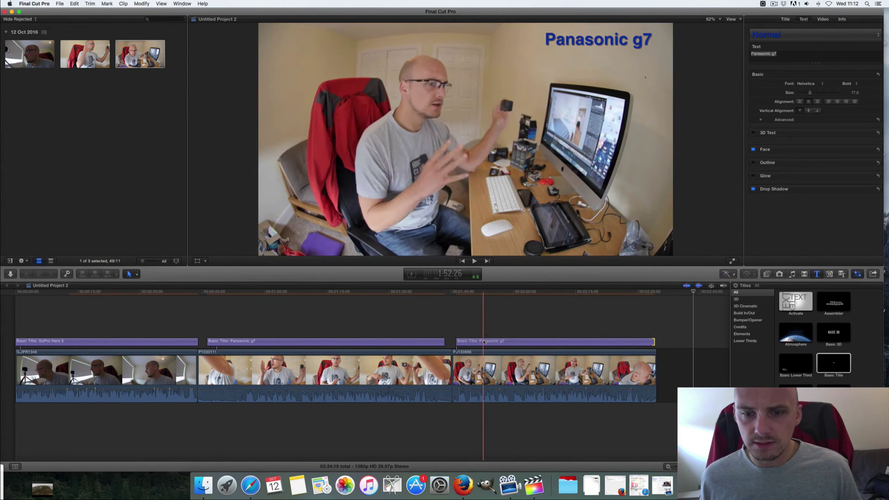
# Step: Move the third clip's title to the lower-right area of the picture and enlarge its text to size 123
pyautogui.click(529, 342)
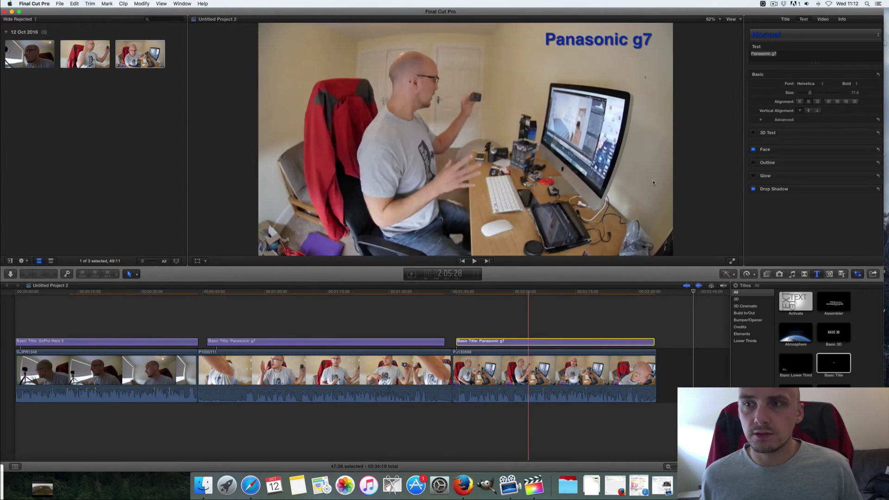
pyautogui.click(571, 292)
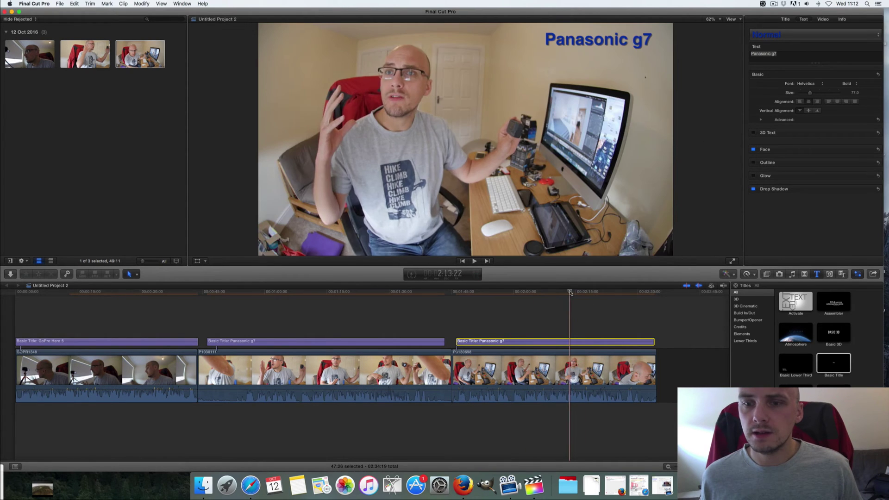
pyautogui.click(594, 43)
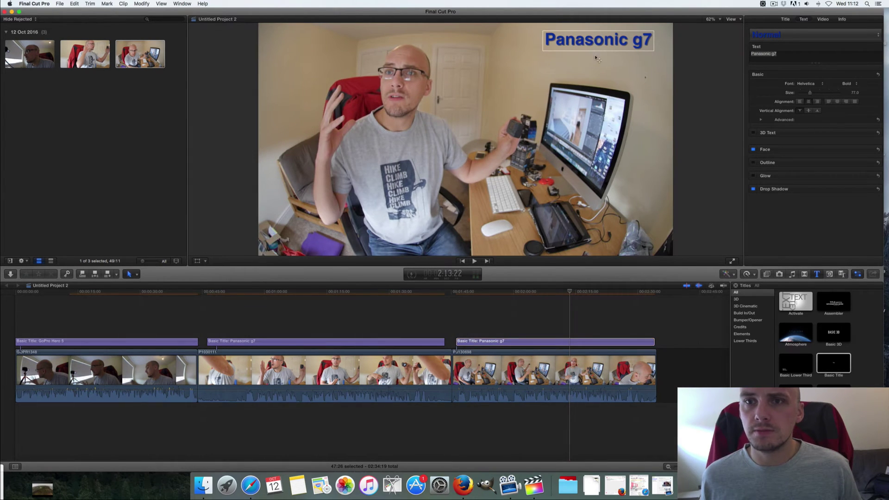
pyautogui.moveTo(593, 45); pyautogui.dragTo(596, 202)
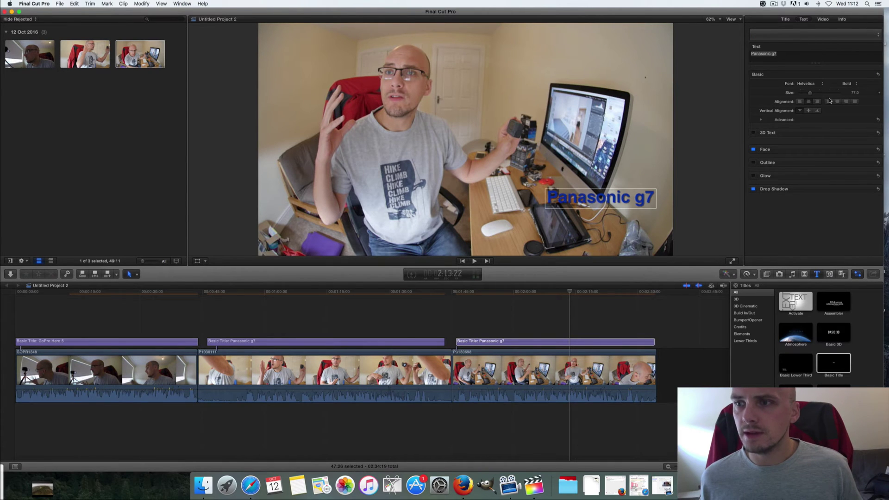
pyautogui.moveTo(810, 94); pyautogui.dragTo(816, 94)
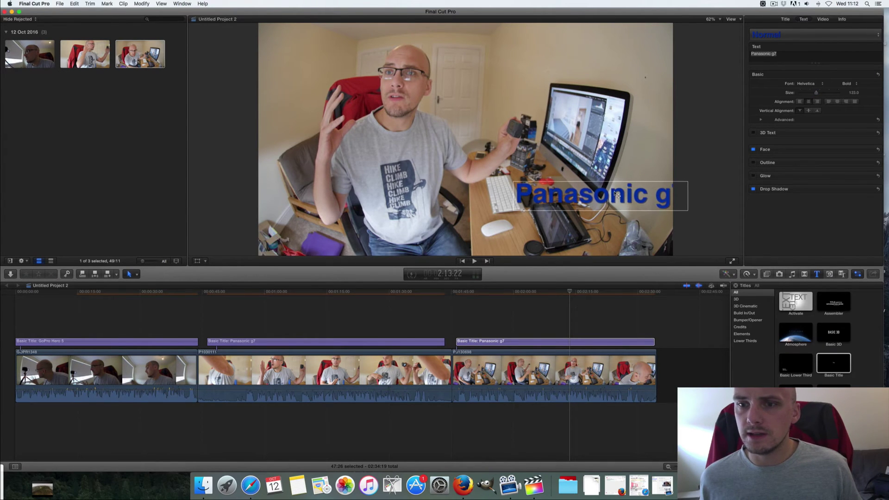
pyautogui.moveTo(616, 195); pyautogui.dragTo(588, 205)
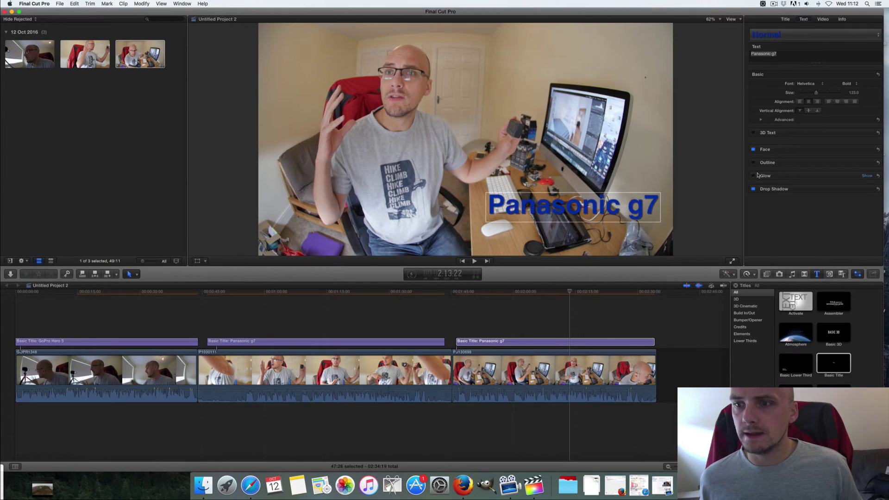
# Step: Set the third clip's title drop shadow colour to red and turn on its outline
pyautogui.click(867, 189)
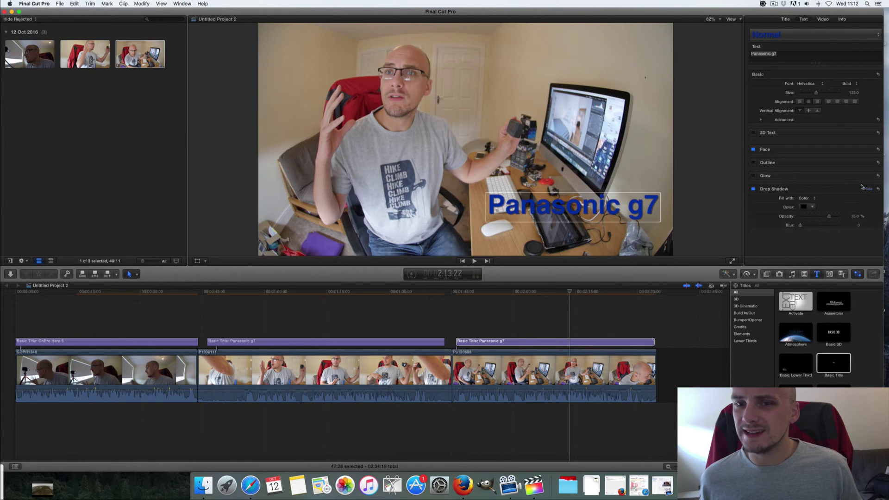
pyautogui.click(814, 209)
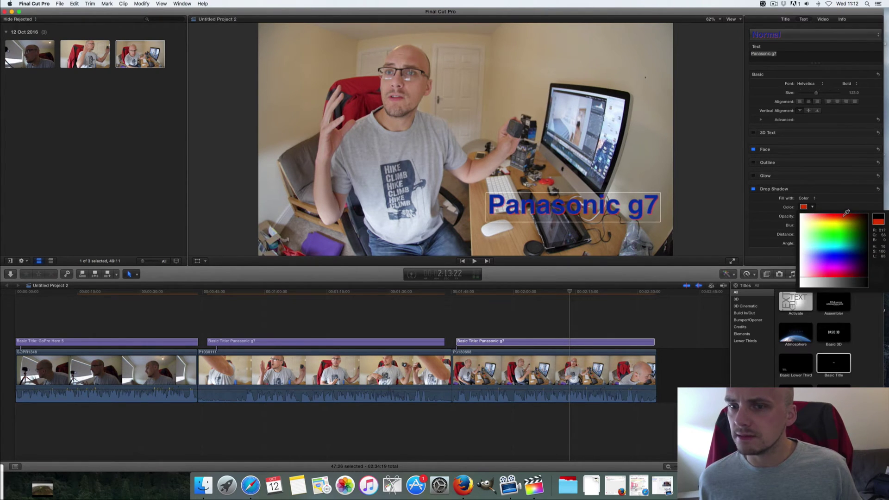
pyautogui.moveTo(847, 214); pyautogui.dragTo(843, 270)
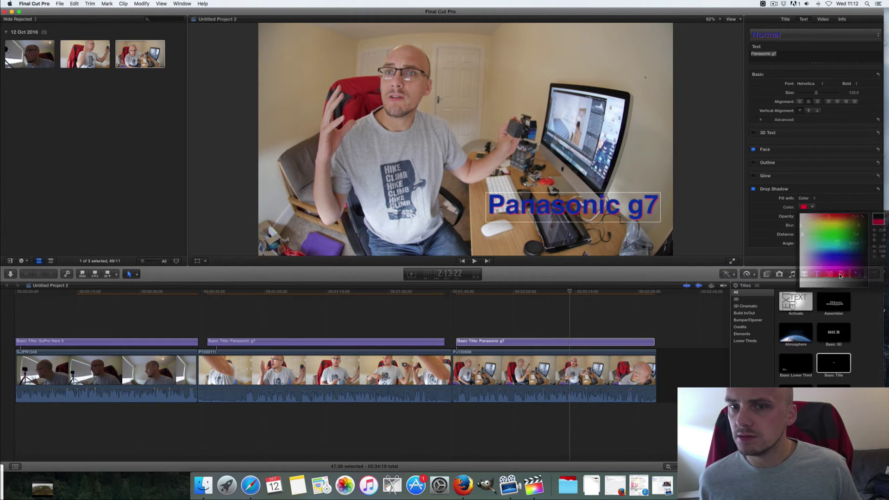
pyautogui.click(839, 214)
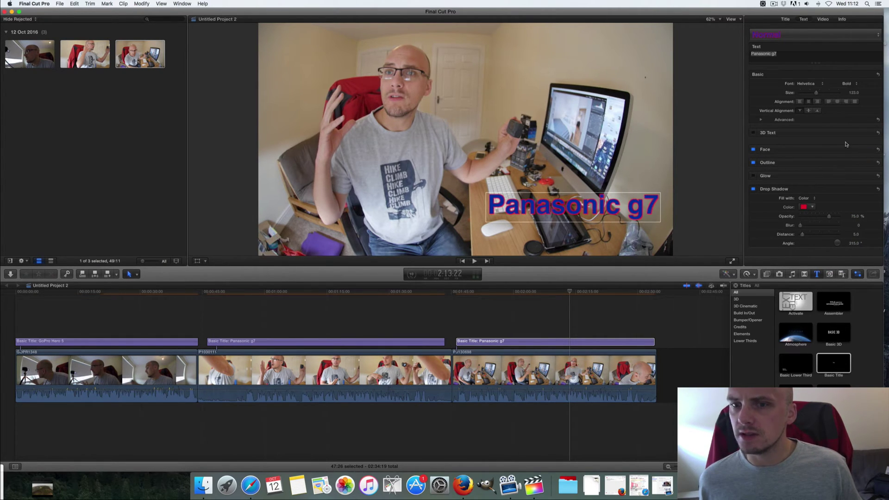
# Step: Change the third clip's title text to "Panasonic gh4"
pyautogui.click(781, 53)
pyautogui.press('BackSpace')
pyautogui.write('h4')
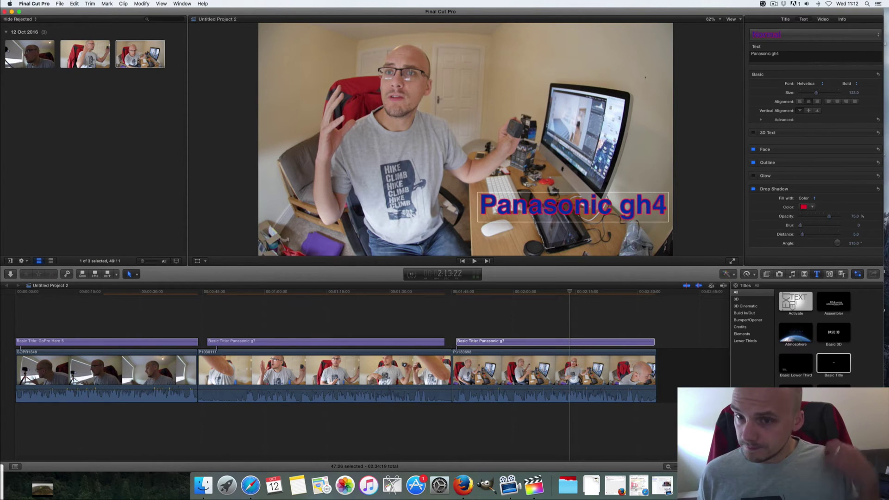
pyautogui.click(482, 342)
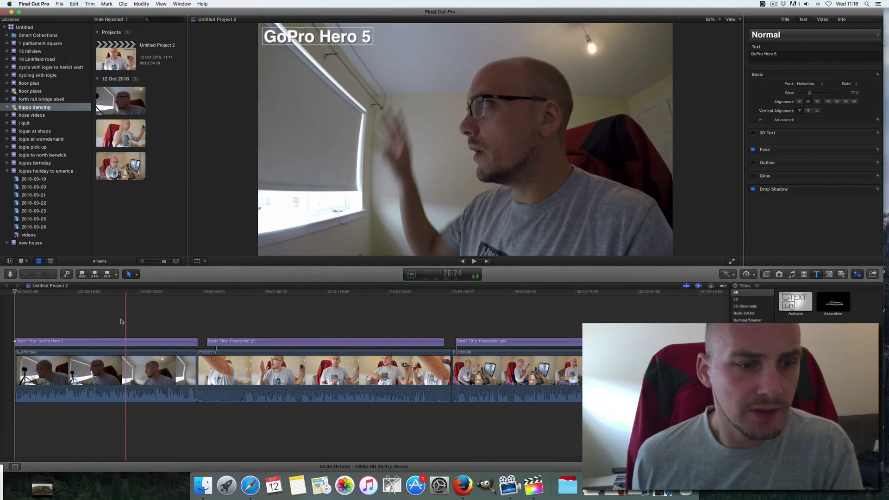
# Step: Combine the first clip and its GoPro Hero 5 title into a compound clip in the hippo dancing event, keeping the default name
pyautogui.click(113, 384)
pyautogui.rightClick(114, 384)
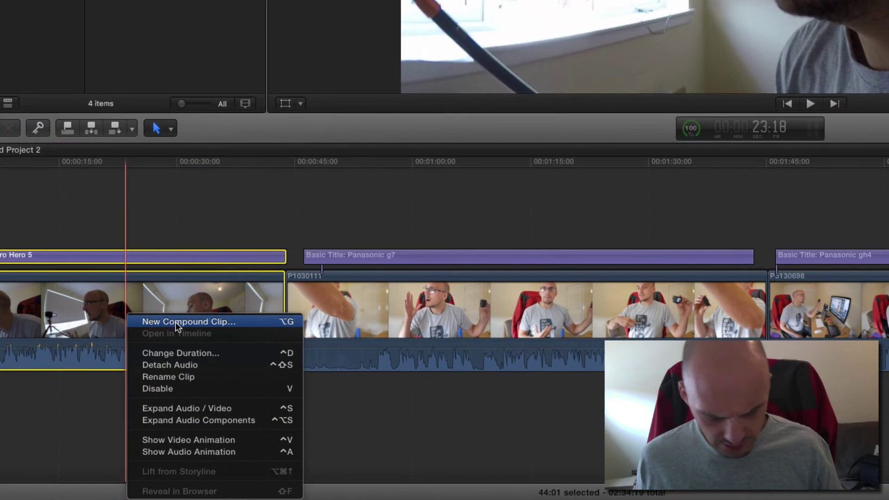
pyautogui.click(176, 321)
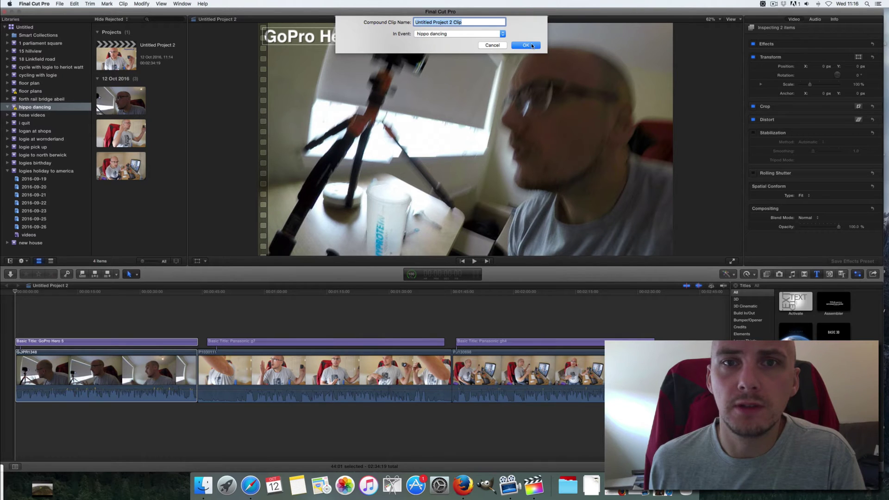
pyautogui.click(533, 45)
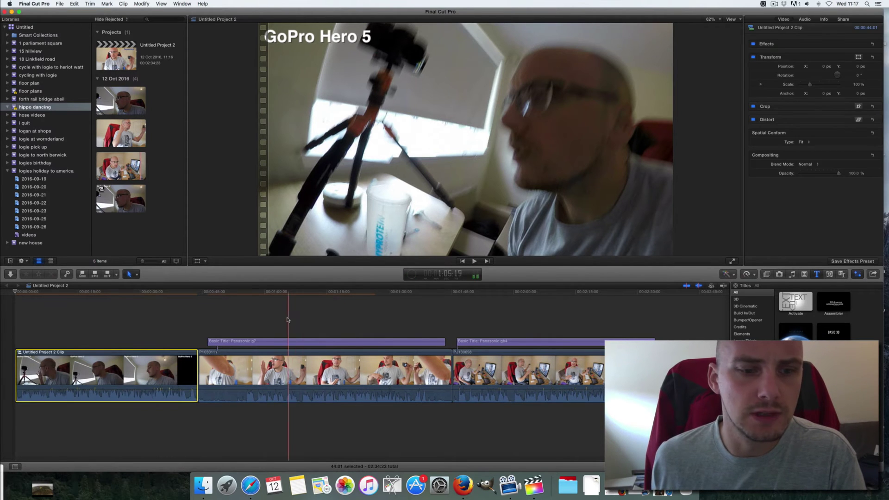
# Step: Combine the second clip and its Panasonic g7 title into a compound clip with the default name
pyautogui.moveTo(288, 320); pyautogui.dragTo(296, 376)
pyautogui.rightClick(299, 376)
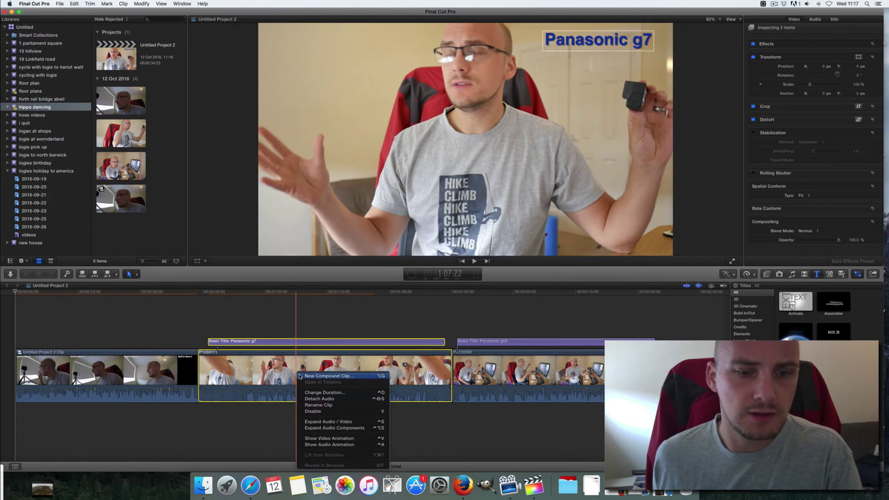
pyautogui.click(343, 375)
pyautogui.click(527, 45)
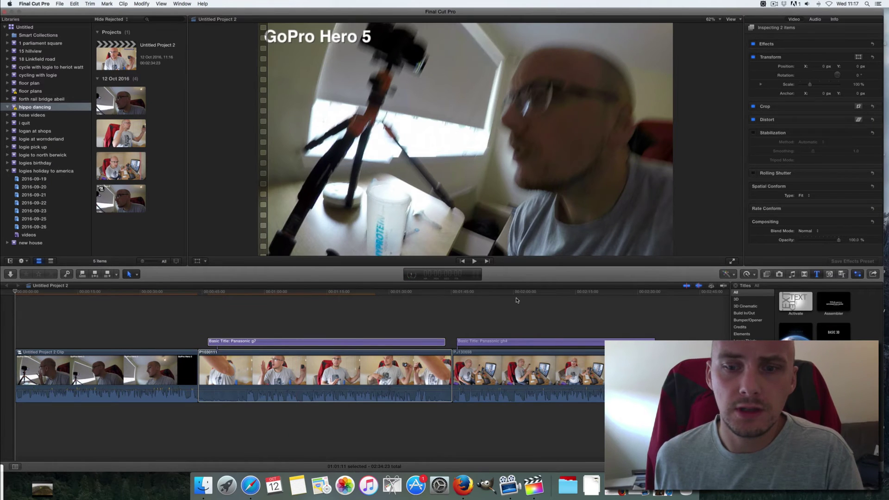
# Step: Make a compound clip from the third clip and its Panasonic gh4 title, keeping the name "Untitled Project 2 Clip 2"
pyautogui.click(522, 369)
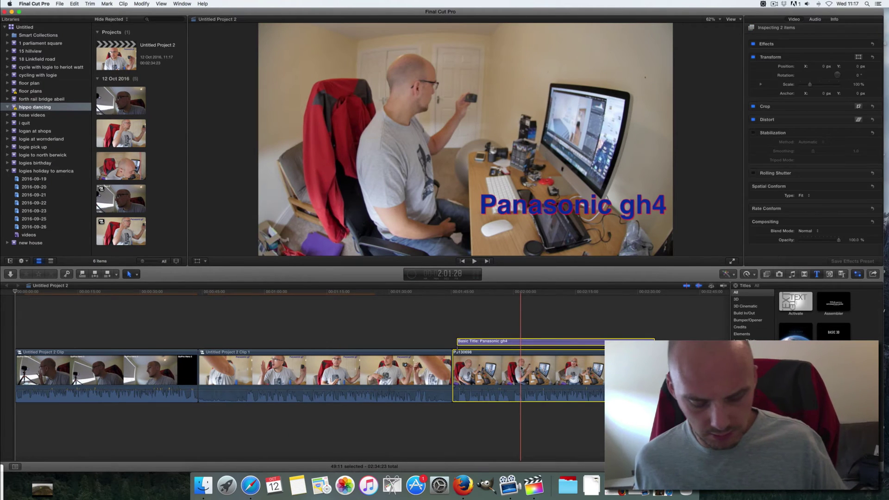
pyautogui.hotkey('alt', 'g')
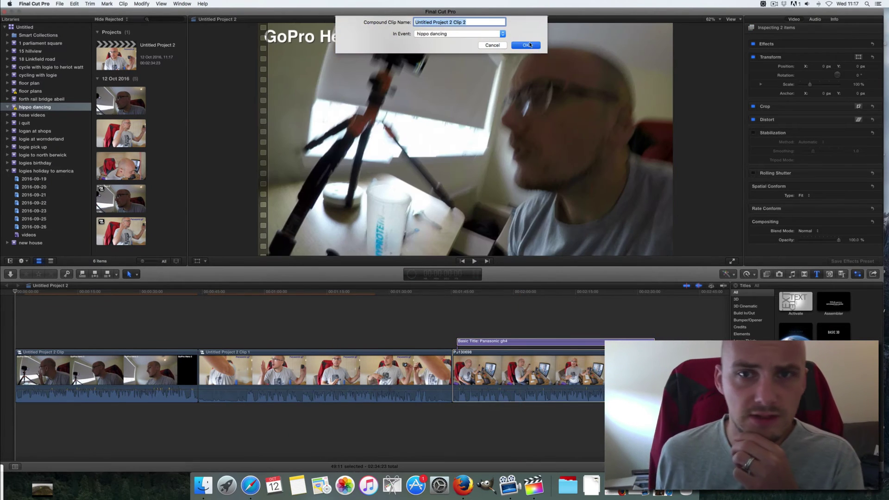
pyautogui.click(527, 45)
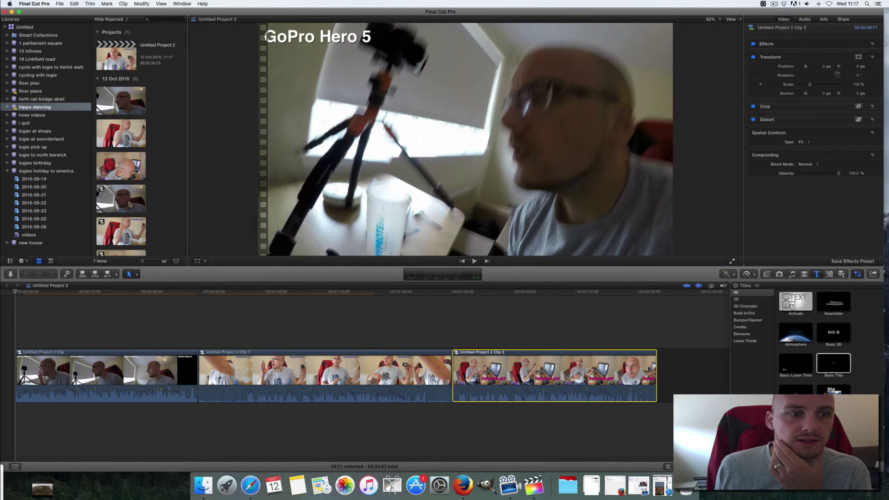
# Step: Hide the libraries list and preview each of the three new compound clips in the browser
pyautogui.click(118, 189)
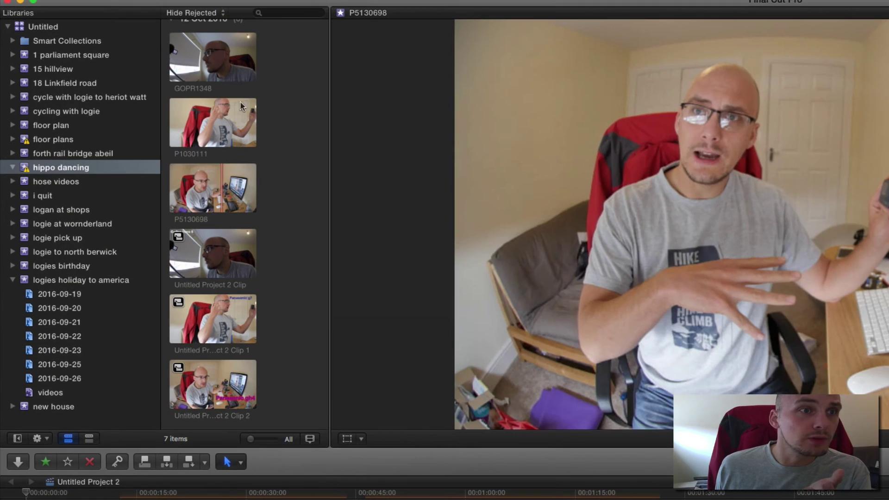
pyautogui.click(18, 439)
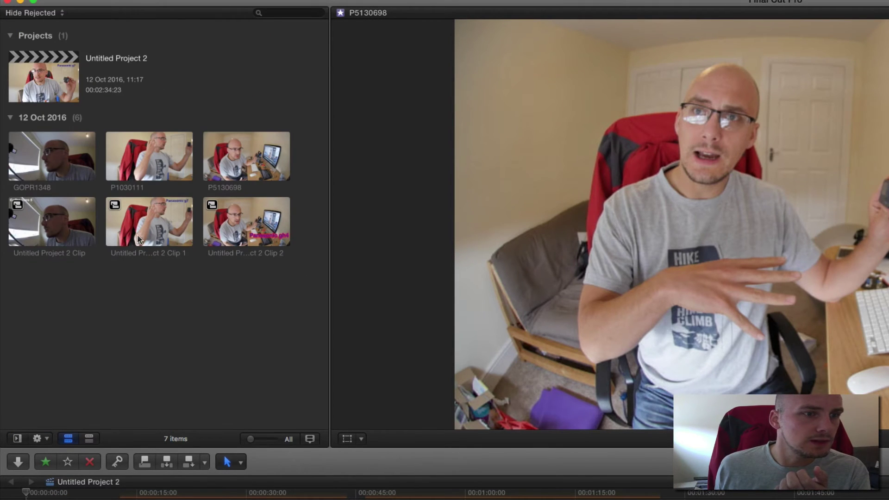
pyautogui.click(25, 229)
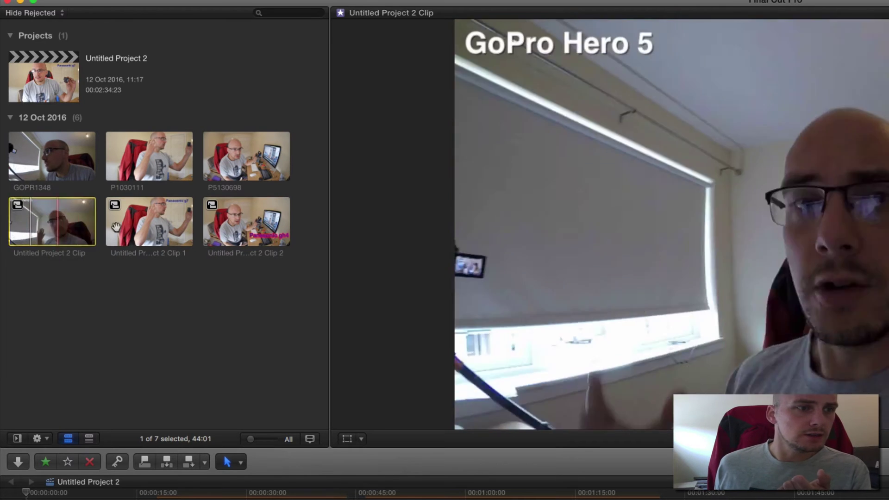
pyautogui.click(148, 227)
pyautogui.click(244, 237)
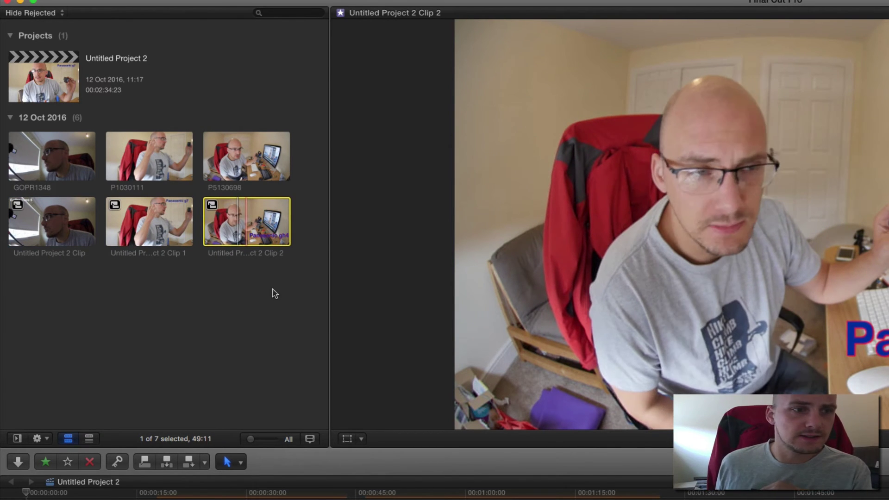
# Step: Create a multicam clip from the three compound clips, using audio for synchronization and keeping the name "Untitled Multicam Clip"
pyautogui.moveTo(276, 285); pyautogui.dragTo(53, 230)
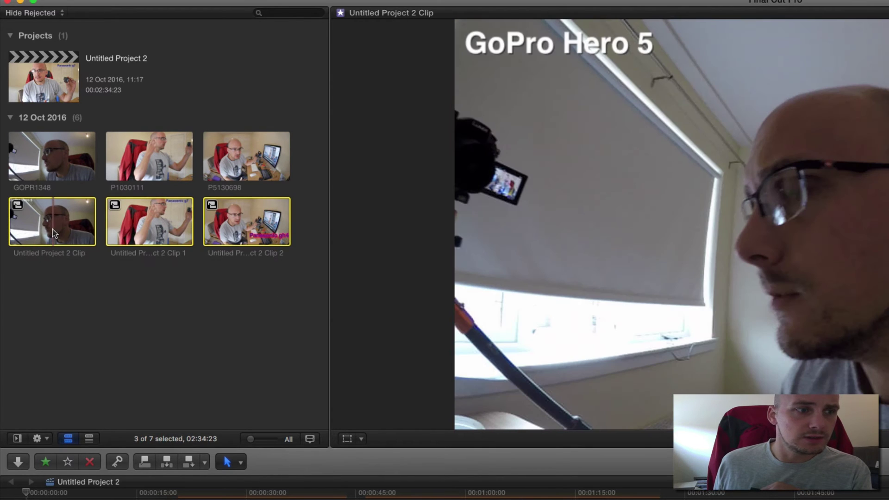
pyautogui.rightClick(53, 229)
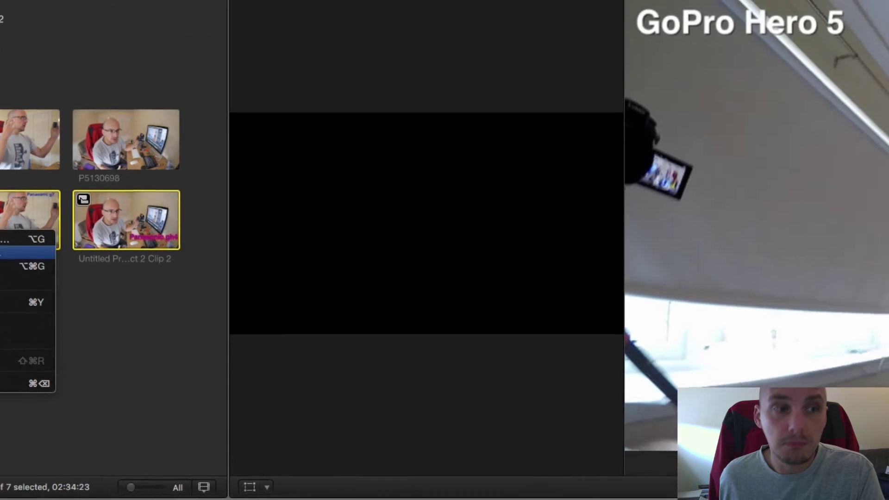
pyautogui.click(101, 194)
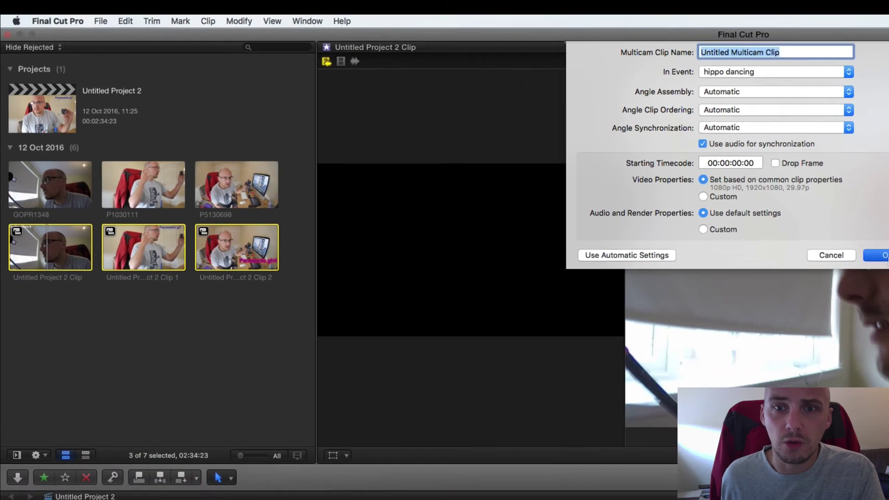
pyautogui.click(731, 285)
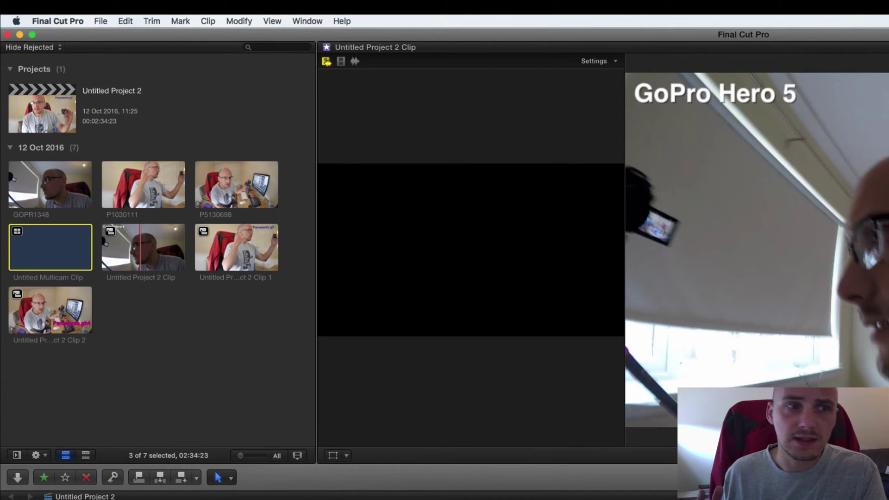
# Step: Open the multicam clip at the start of the project timeline in the Angle Editor
pyautogui.doubleClick(42, 239)
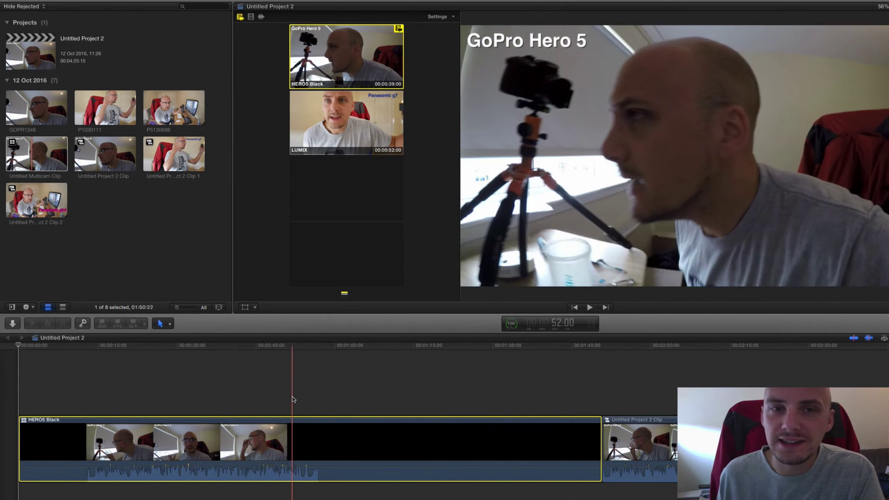
pyautogui.rightClick(241, 436)
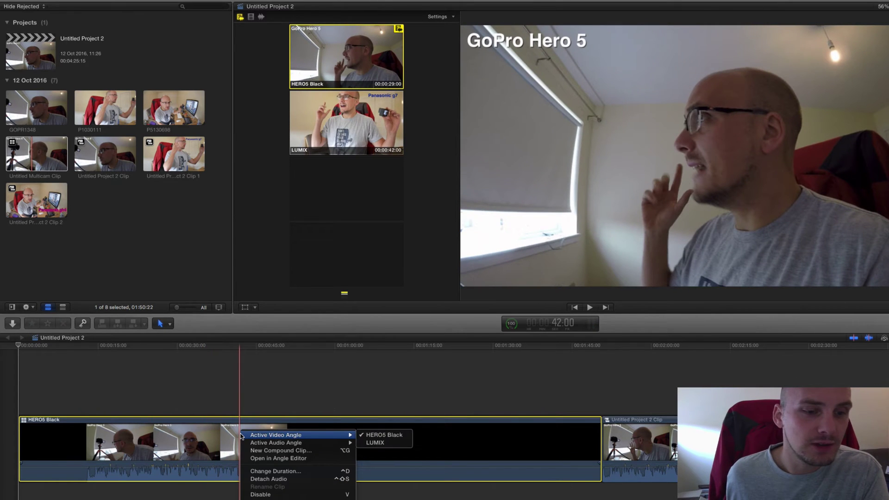
pyautogui.rightClick(198, 441)
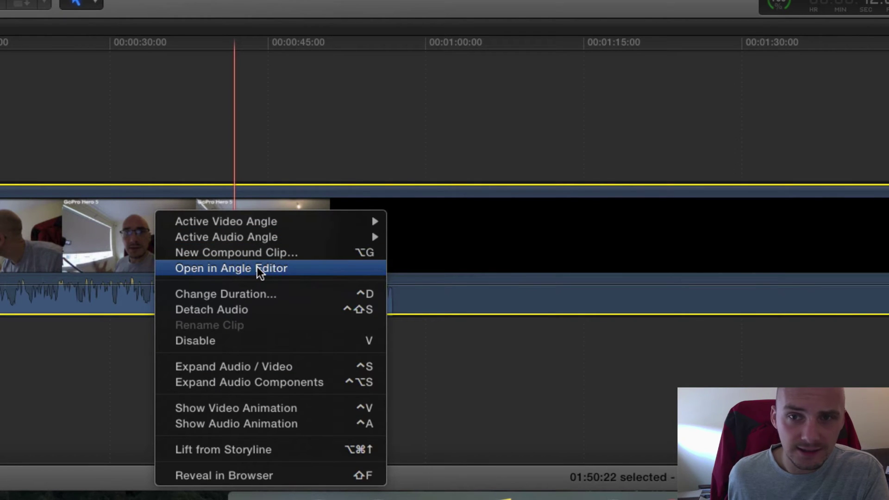
pyautogui.click(258, 268)
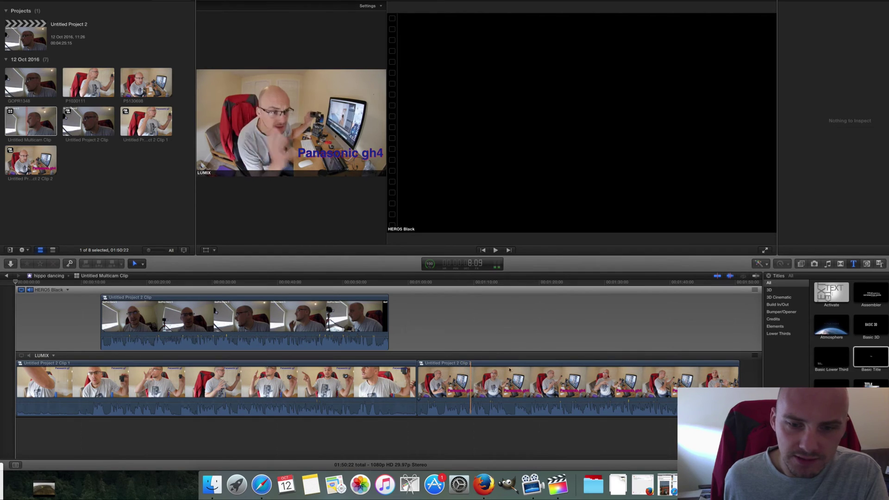
# Step: Add a new angle below LUMIX and move Untitled Project 2 Clip 2 into it, near the start of the timeline
pyautogui.click(526, 363)
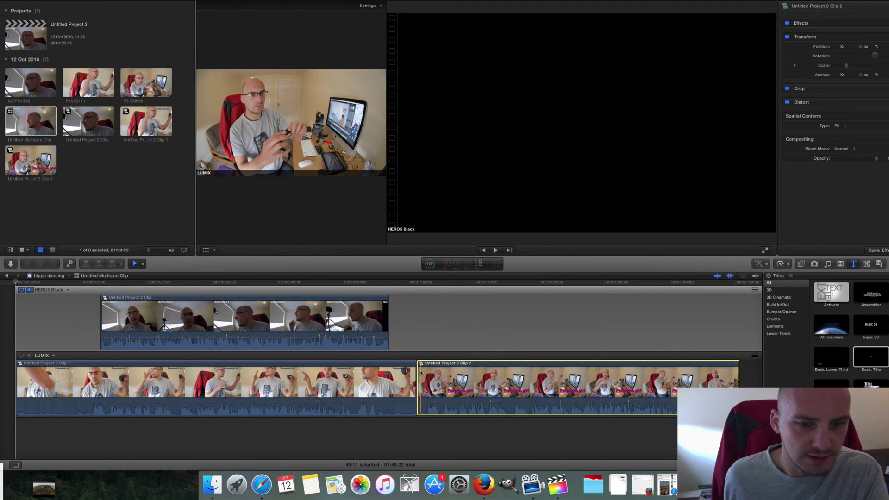
pyautogui.click(53, 356)
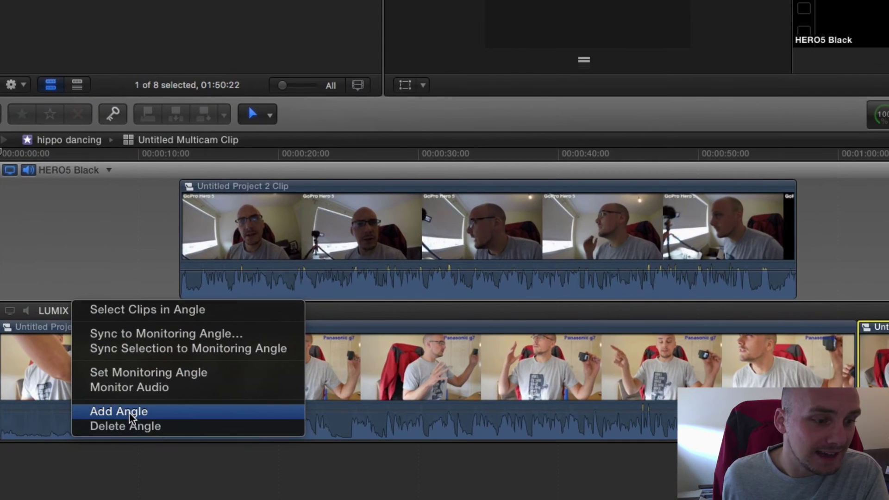
pyautogui.click(433, 340)
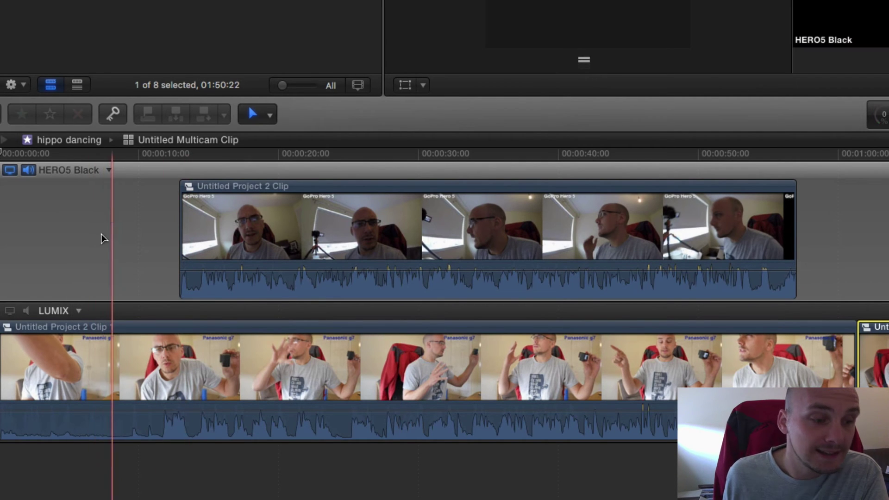
pyautogui.click(79, 311)
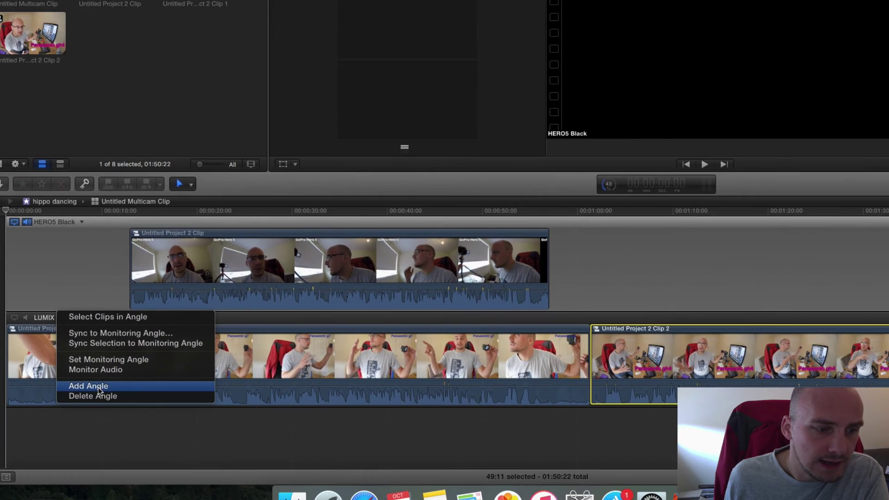
pyautogui.click(118, 412)
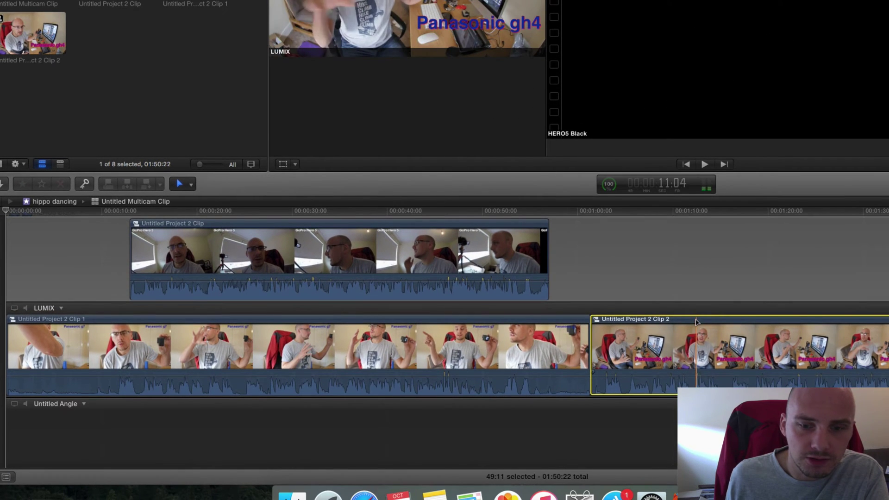
pyautogui.moveTo(697, 321); pyautogui.dragTo(156, 421)
# Step: Select the clips in all three angles and hide the titles browser to give the timeline more room
pyautogui.press('super+a')
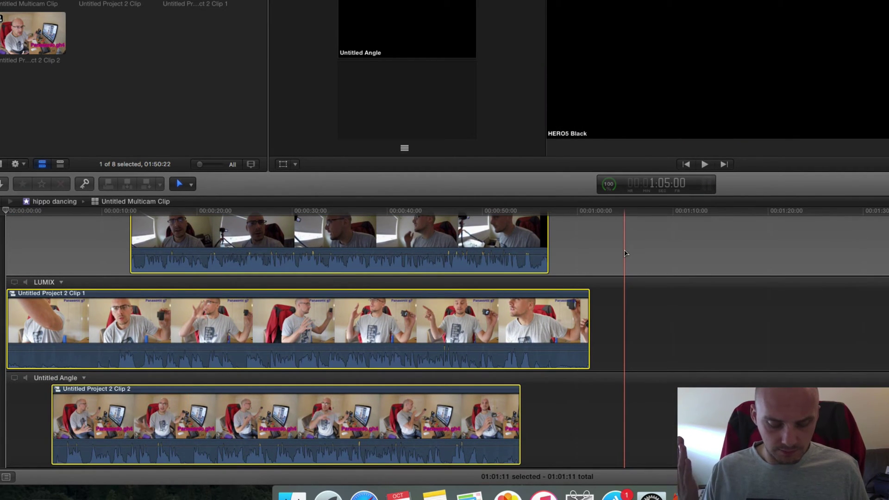
pyautogui.press('super+equal')
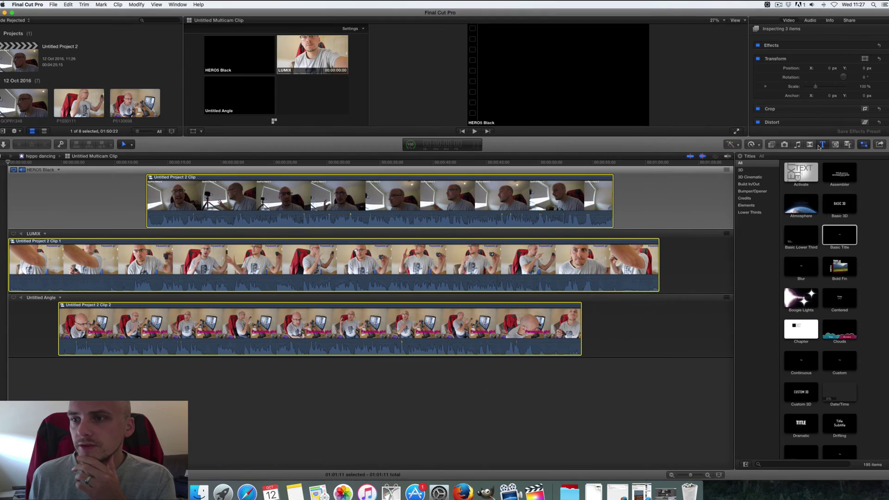
pyautogui.click(821, 145)
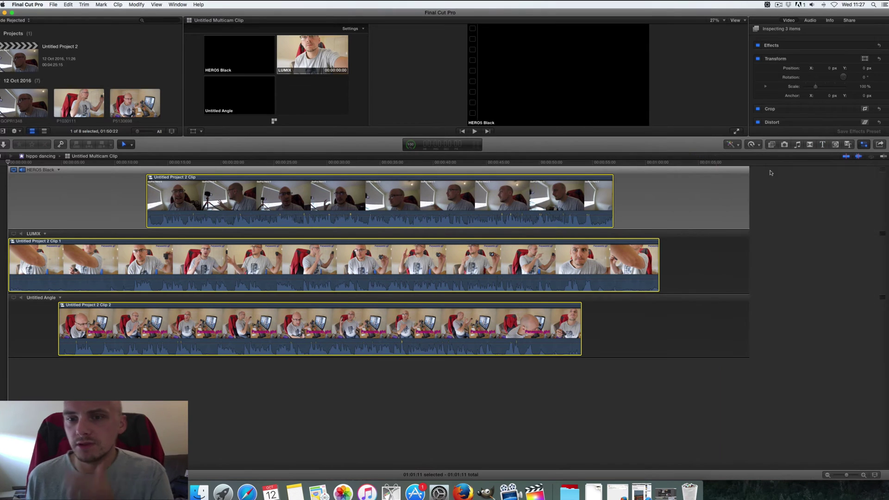
pyautogui.press('super+equal')
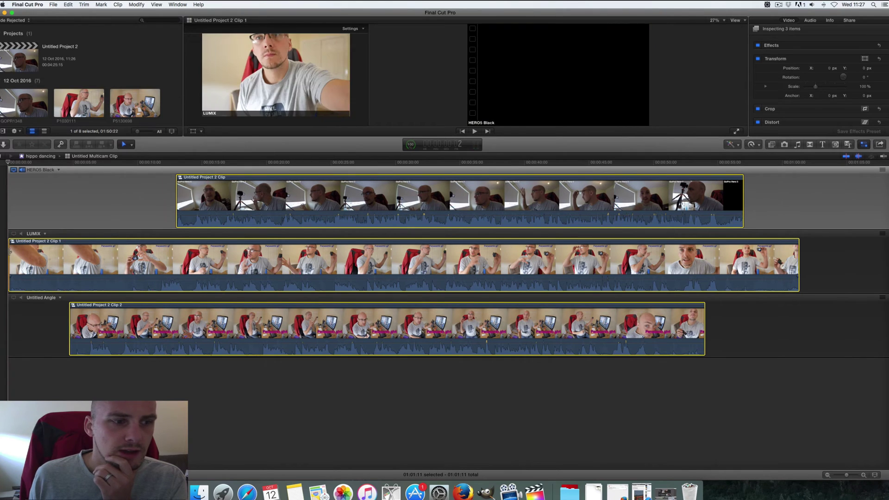
# Step: Trim about 8 seconds off the start of the LUMIX clip and shift the Untitled Angle clip later for a rough alignment
pyautogui.moveTo(11, 252); pyautogui.dragTo(113, 255)
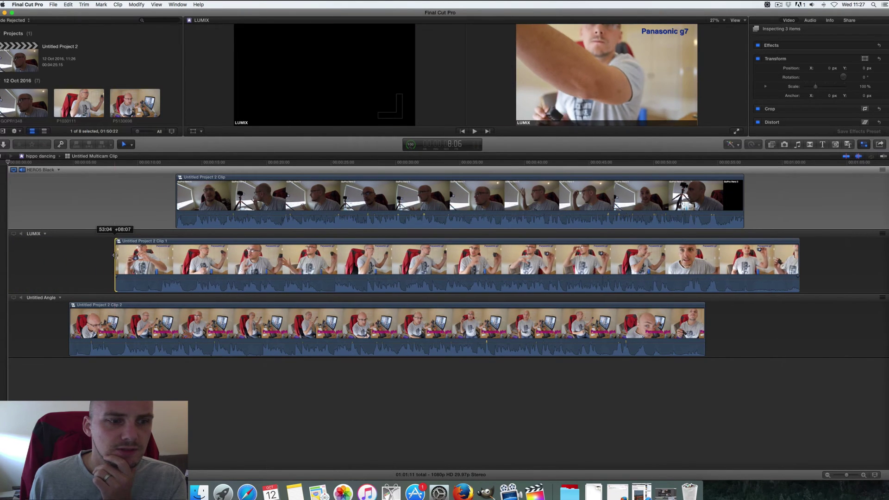
pyautogui.moveTo(125, 305); pyautogui.dragTo(195, 305)
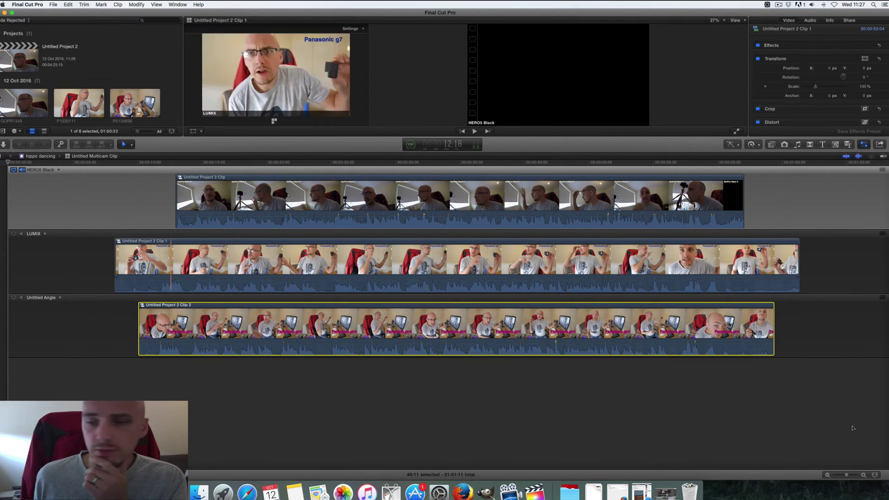
# Step: Move the HERO5 Black clip about two seconds earlier so its waveform lines up with the LUMIX angle
pyautogui.click(854, 476)
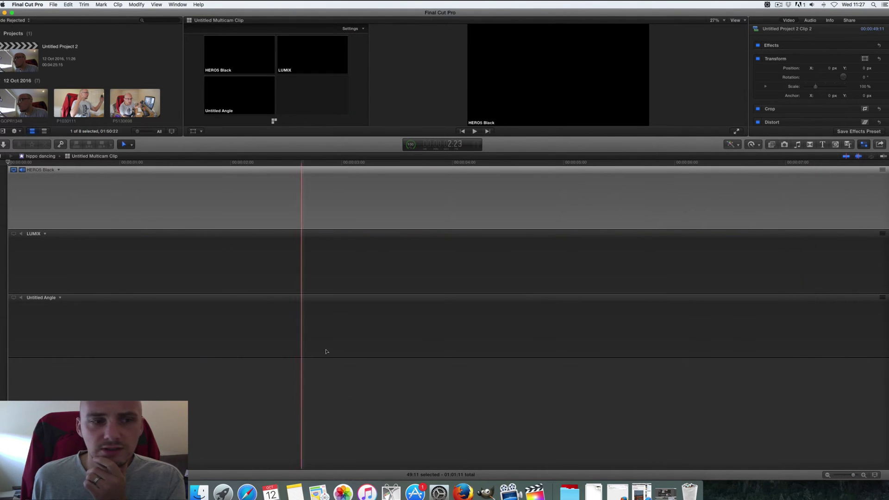
pyautogui.hscroll(20, 326, 350)
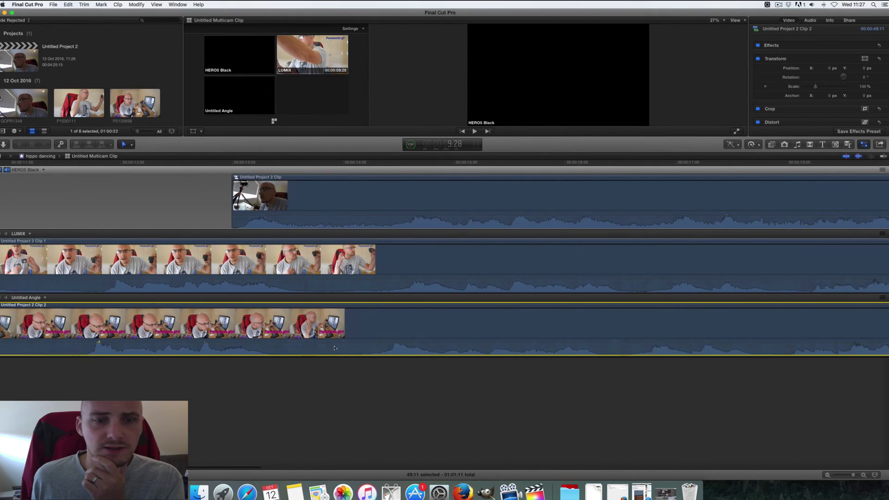
pyautogui.hscroll(-3, 333, 347)
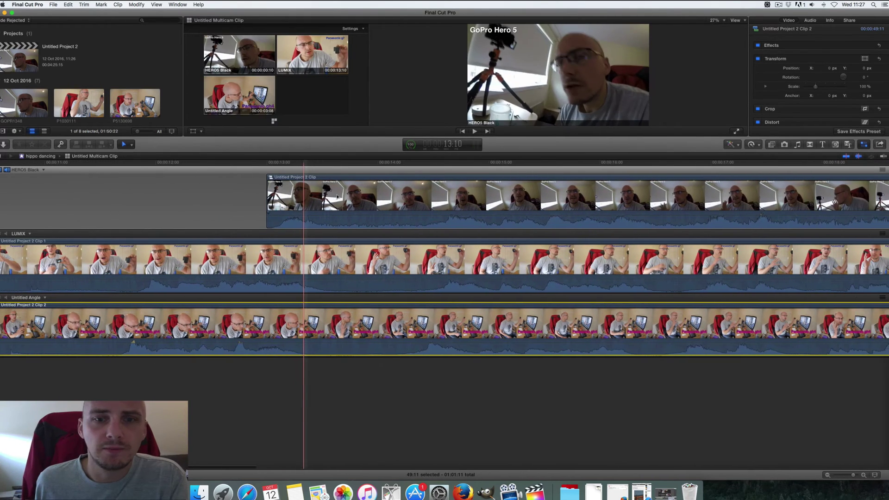
pyautogui.moveTo(385, 176); pyautogui.dragTo(145, 181)
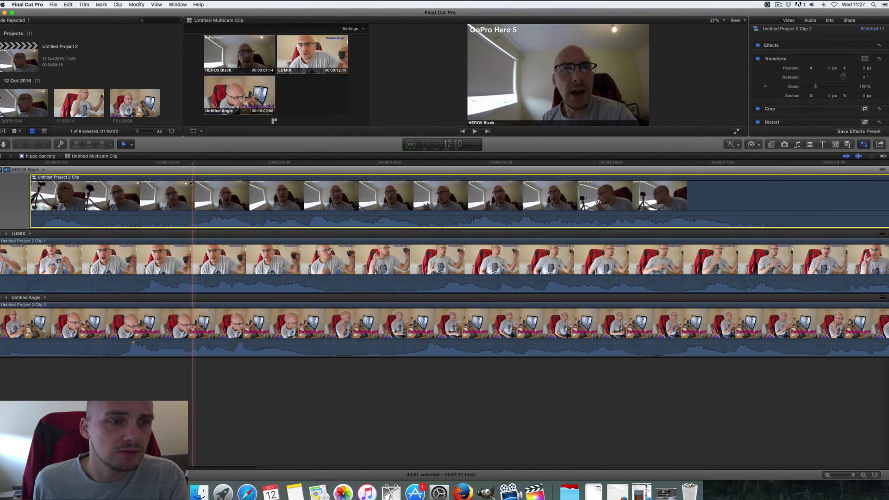
pyautogui.hscroll(-10, 190, 184)
pyautogui.hscroll(-3, 190, 183)
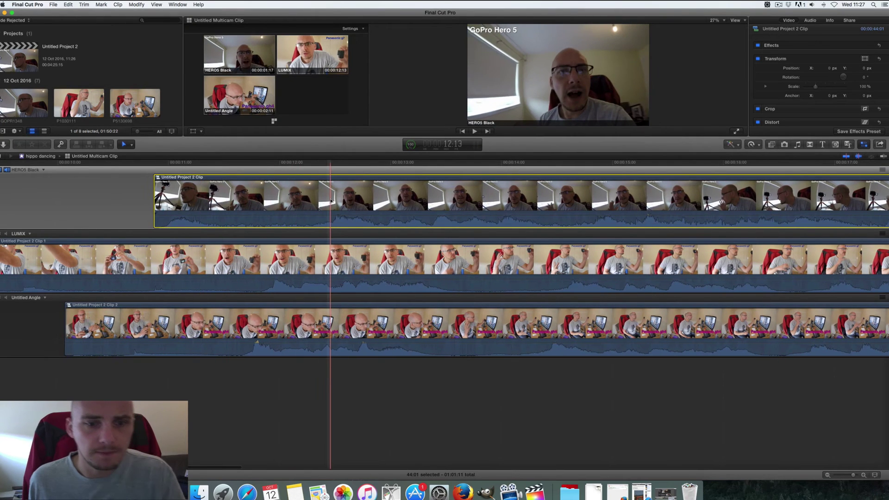
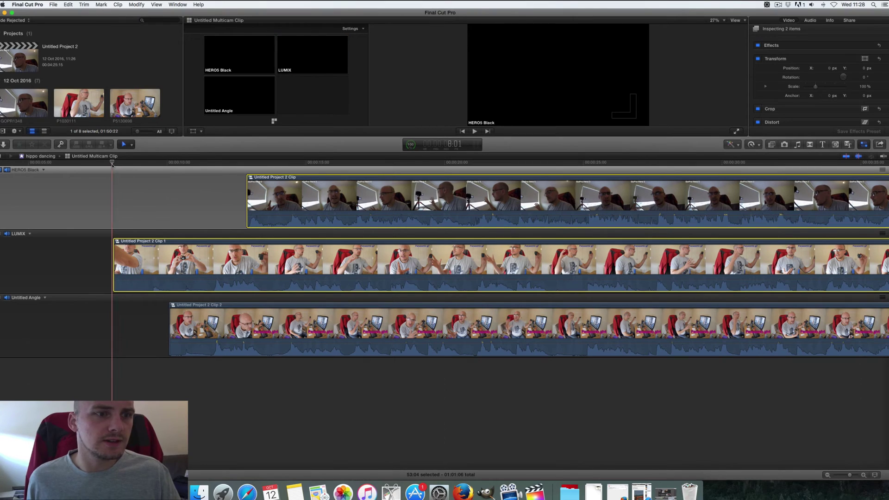
# Step: Play the angles to judge sync, then nudge the HERO5 Black and LUMIX clips 2 frames earlier and the Untitled Angle clip slightly later
pyautogui.press('space')
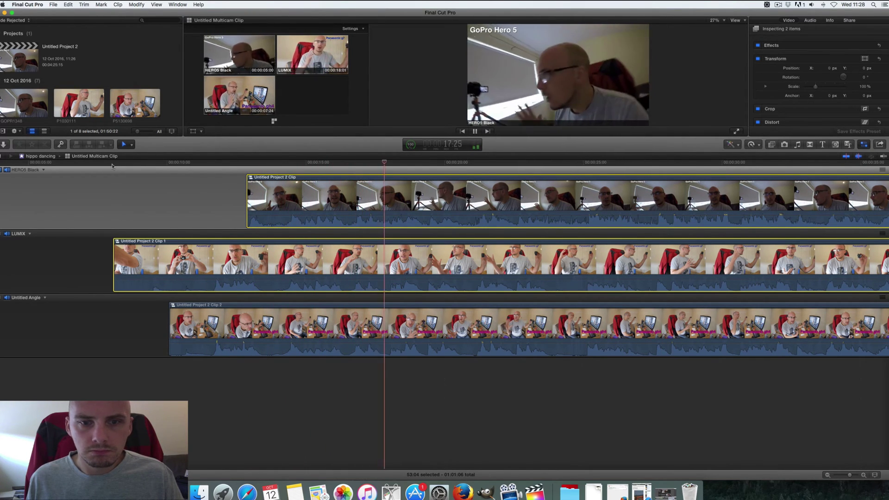
pyautogui.press('space')
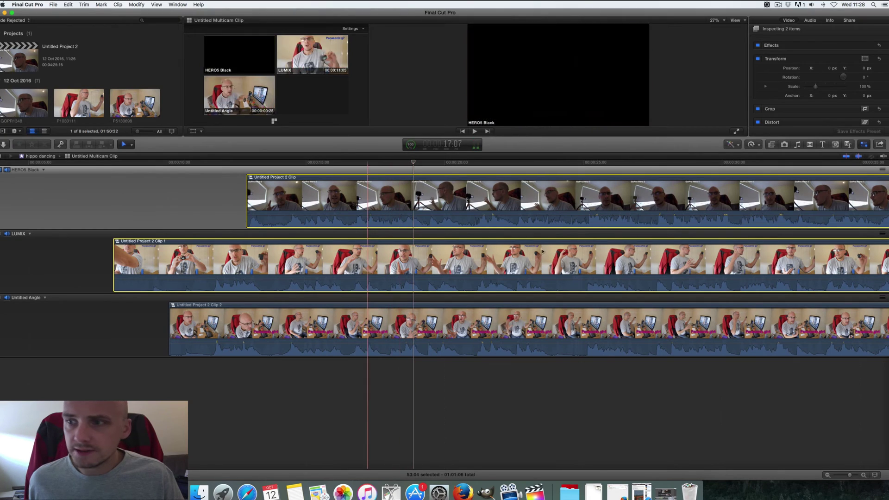
pyautogui.click(863, 475)
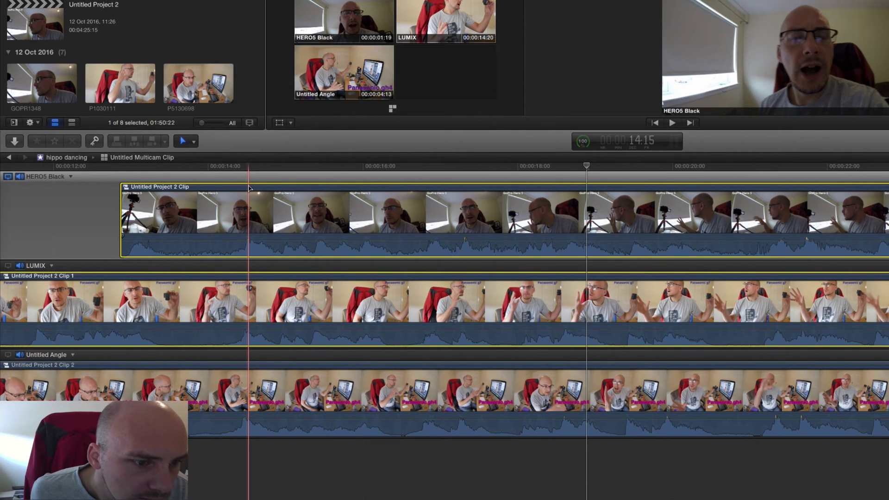
pyautogui.moveTo(248, 188); pyautogui.dragTo(245, 188)
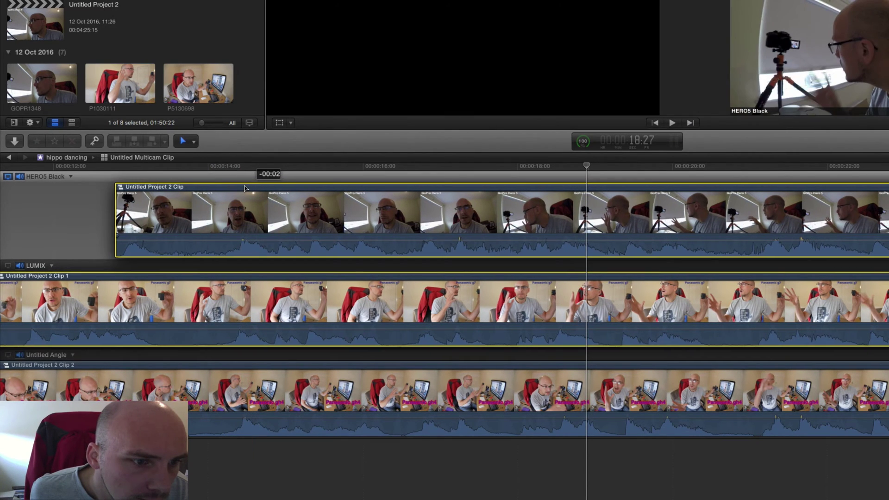
pyautogui.click(238, 278)
pyautogui.hscroll(-8, 426, 324)
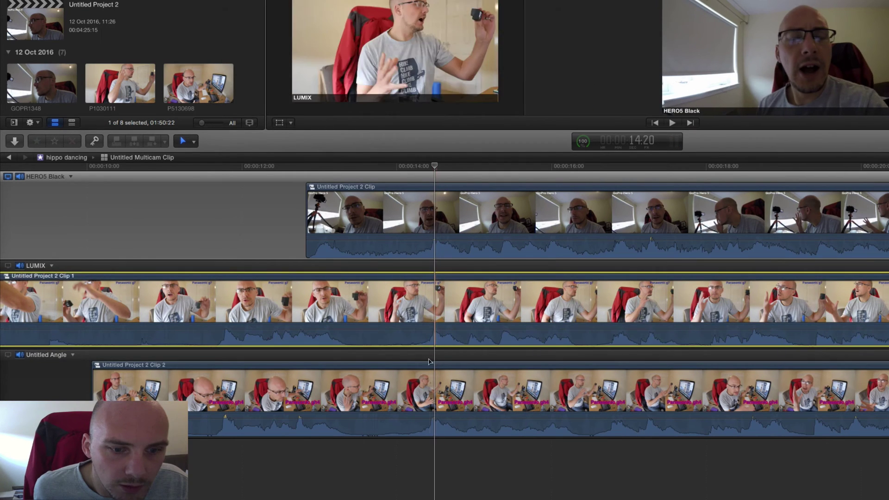
pyautogui.moveTo(427, 369); pyautogui.dragTo(431, 369)
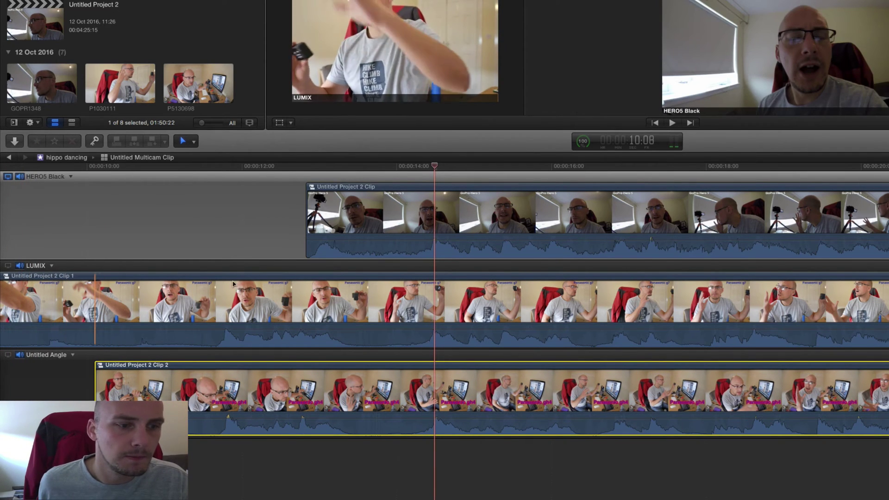
# Step: Play back the three angles side by side to check that they stay in sync
pyautogui.press('space')
pyautogui.press('super+shift+7')
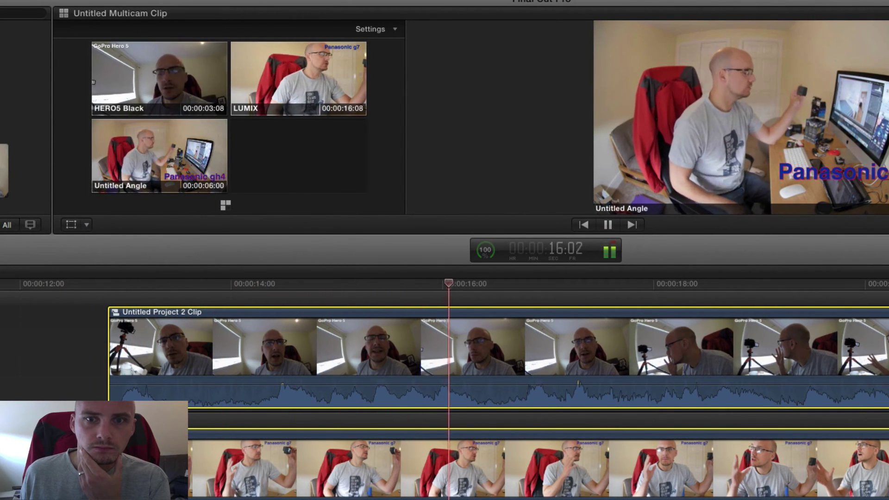
pyautogui.press('space')
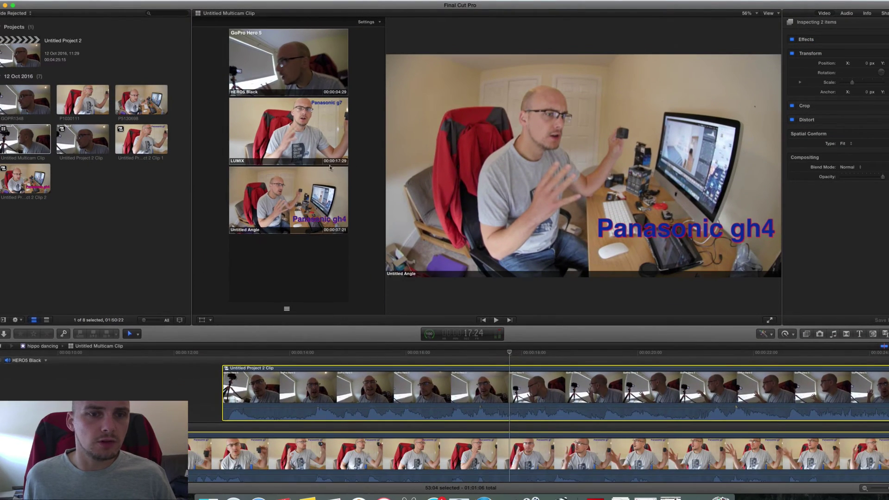
pyautogui.press('space')
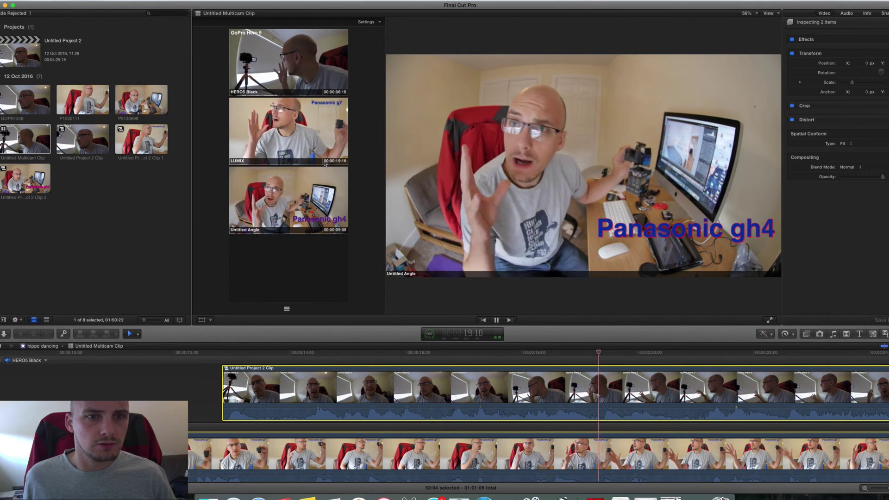
pyautogui.press('space')
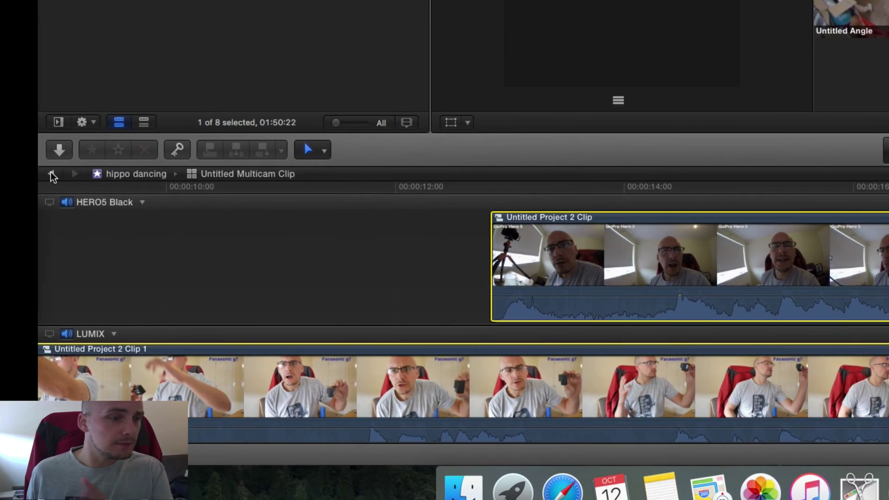
# Step: Return to the project timeline and trim the black start and empty end off the multicam clip
pyautogui.click(51, 175)
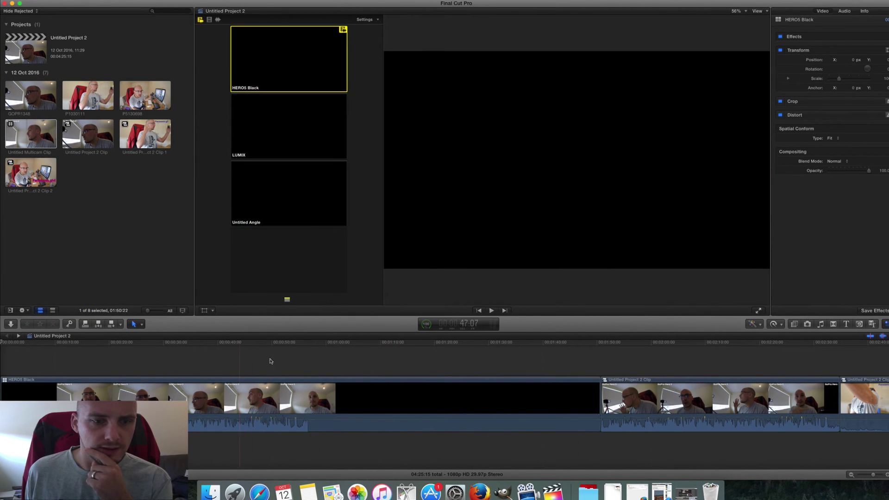
pyautogui.moveTo(3, 394); pyautogui.dragTo(68, 396)
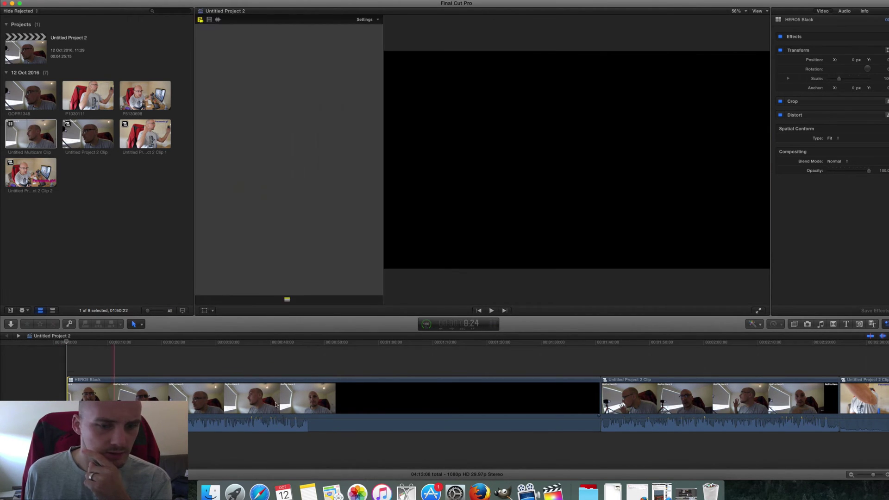
pyautogui.moveTo(593, 394); pyautogui.dragTo(312, 405)
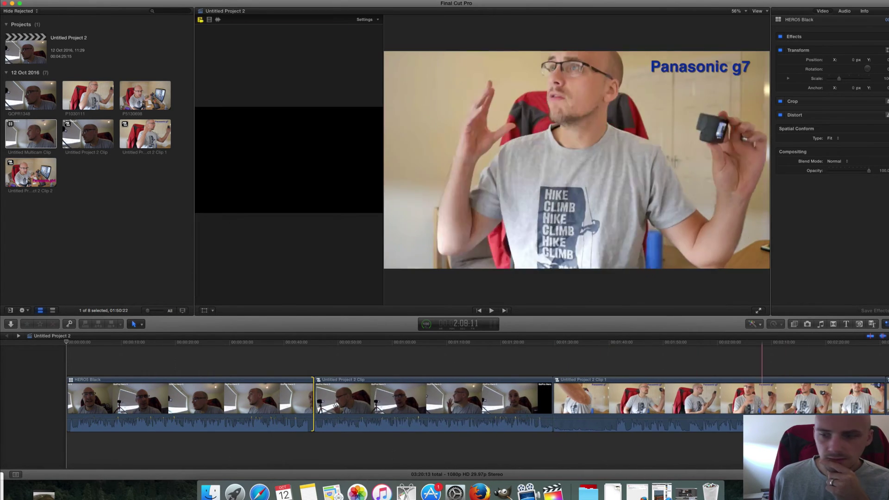
# Step: Delete the leftover compound clips after the multicam clip from the project timeline
pyautogui.press('super+minus')
pyautogui.moveTo(476, 378); pyautogui.dragTo(195, 417)
pyautogui.press('BackSpace')
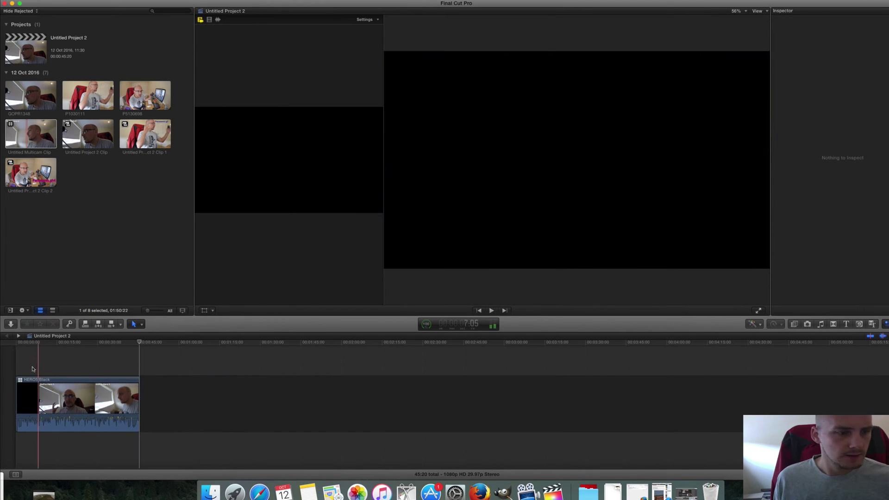
# Step: Return to the start of the project, widen the Angle Viewer, and hide the Browser and Inspector to enlarge the viewers
pyautogui.press('Home')
pyautogui.press('space')
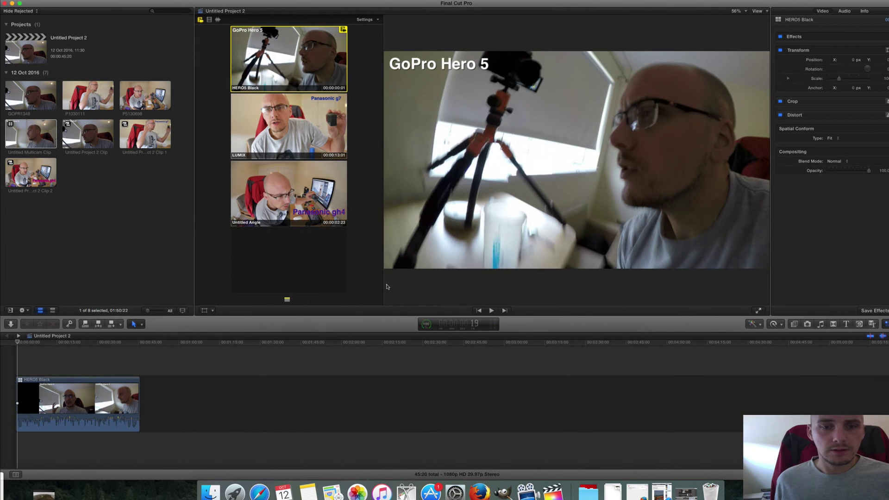
pyautogui.moveTo(384, 286); pyautogui.dragTo(470, 285)
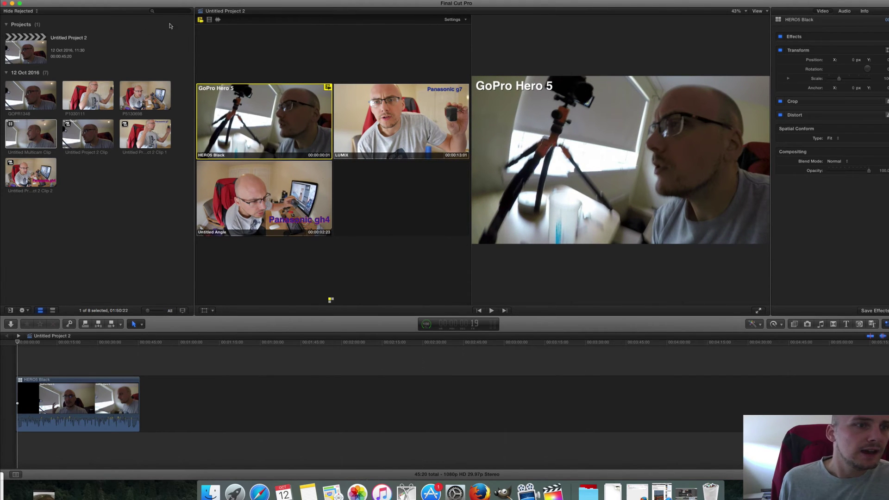
pyautogui.click(190, 0)
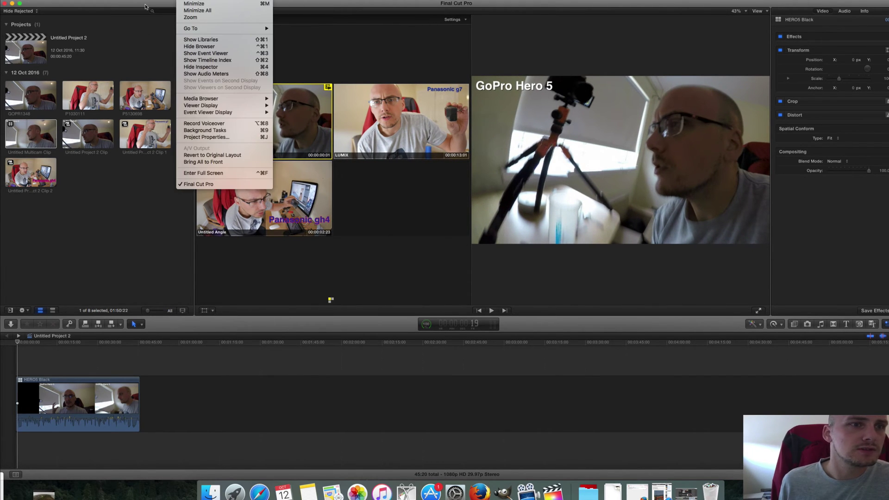
pyautogui.click(216, 46)
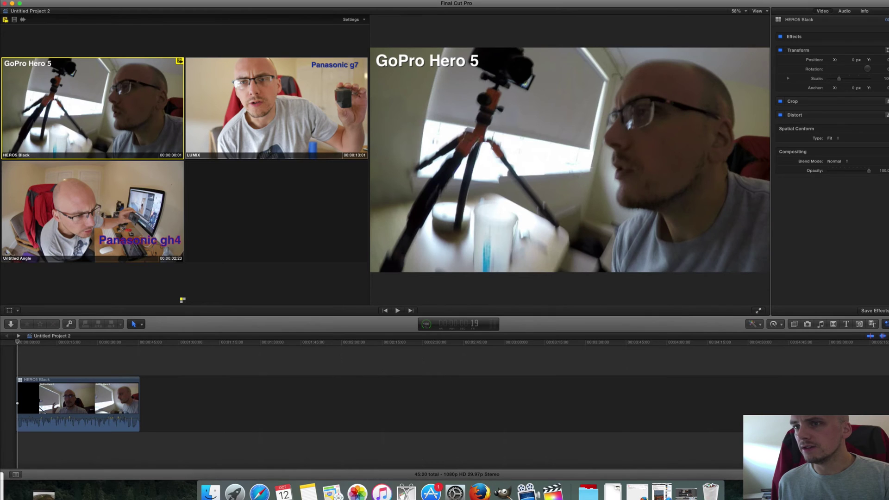
pyautogui.press('super+4')
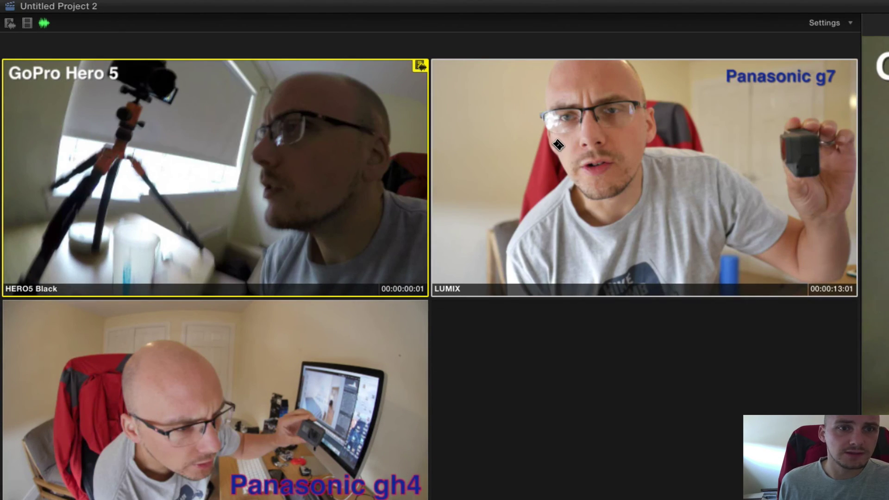
# Step: Cut the audio to LUMIX, then play the project and cut the video live to LUMIX, Untitled Angle, HERO5 Black and back to LUMIX
pyautogui.click(559, 145)
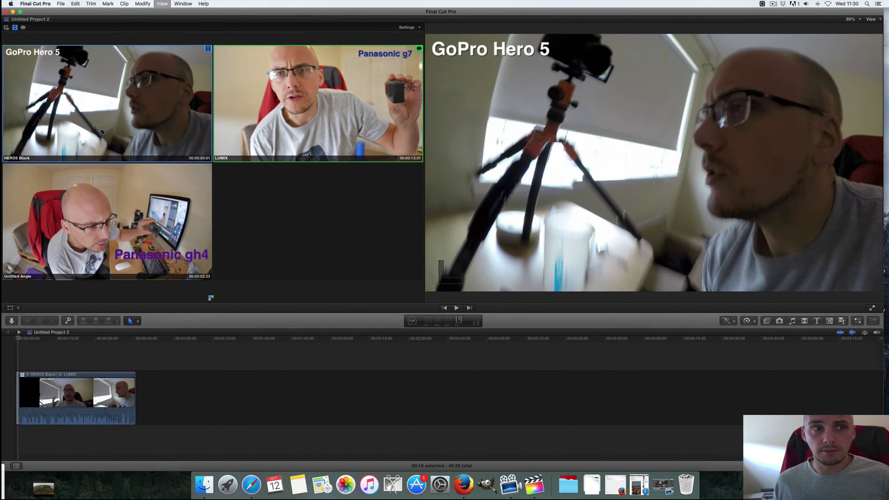
pyautogui.press('space')
pyautogui.press('2')
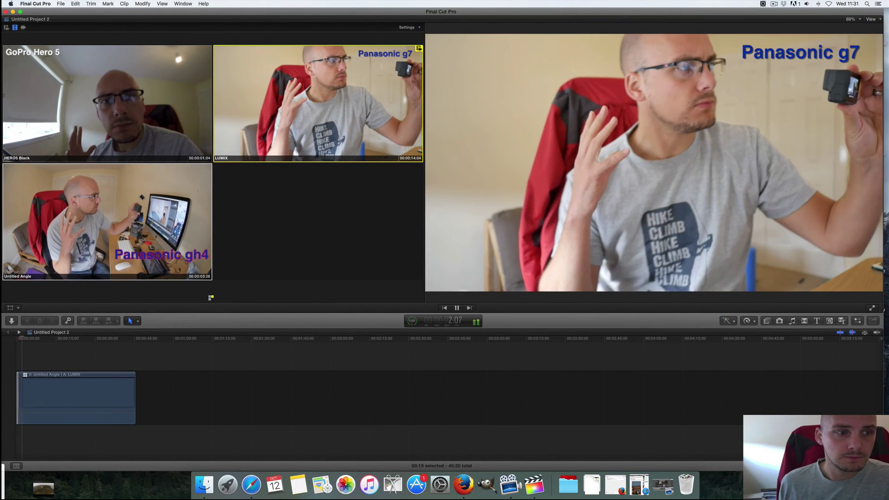
pyautogui.click(143, 197)
pyautogui.click(136, 104)
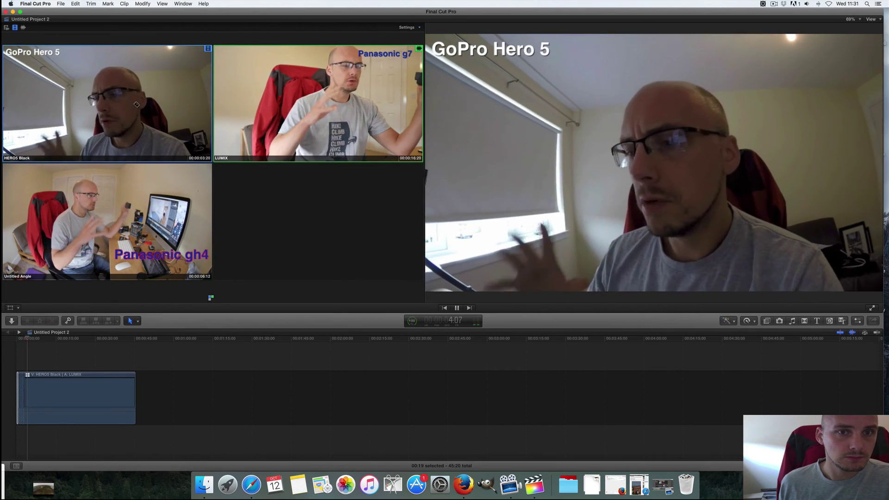
pyautogui.click(262, 112)
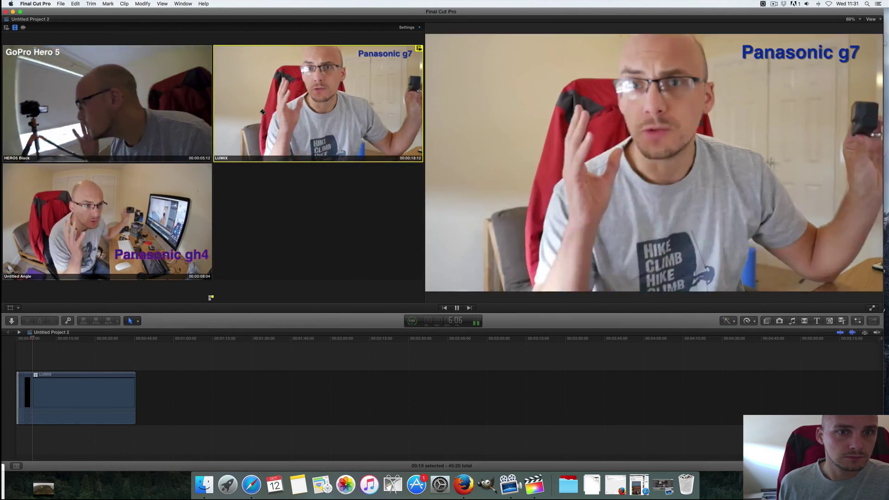
# Step: During playback, continue cutting the video to Untitled Angle, HERO5 Black and LUMIX, then repeat that order and end on Untitled Angle
pyautogui.click(103, 234)
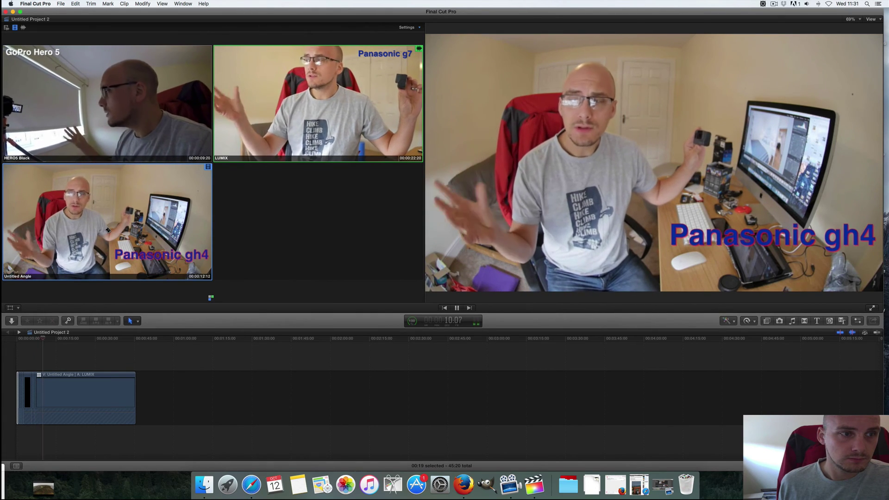
pyautogui.click(152, 115)
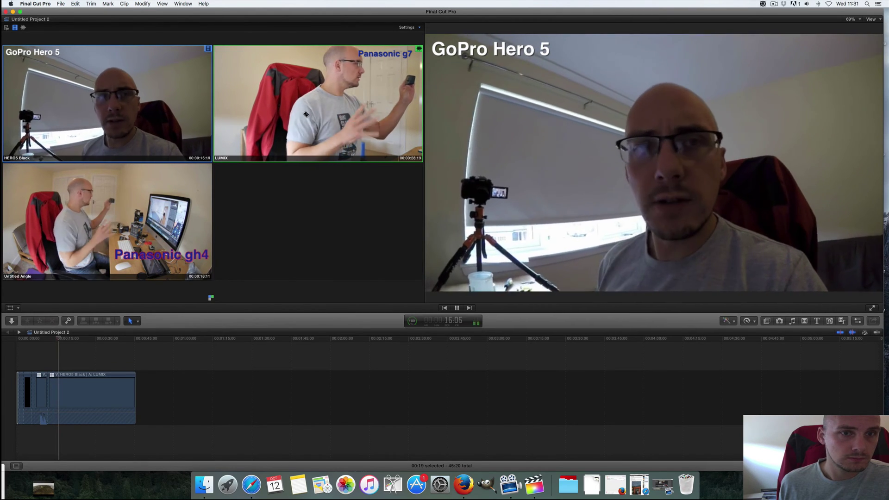
pyautogui.click(281, 127)
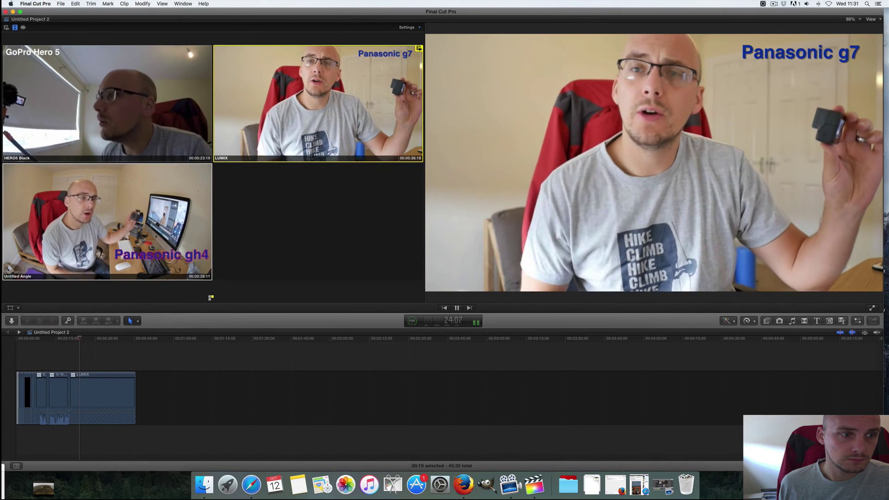
pyautogui.click(151, 185)
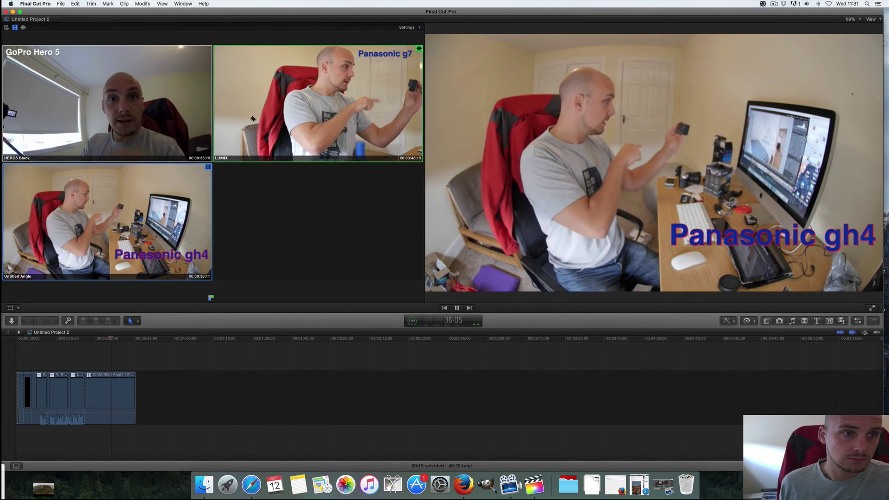
pyautogui.press('1')
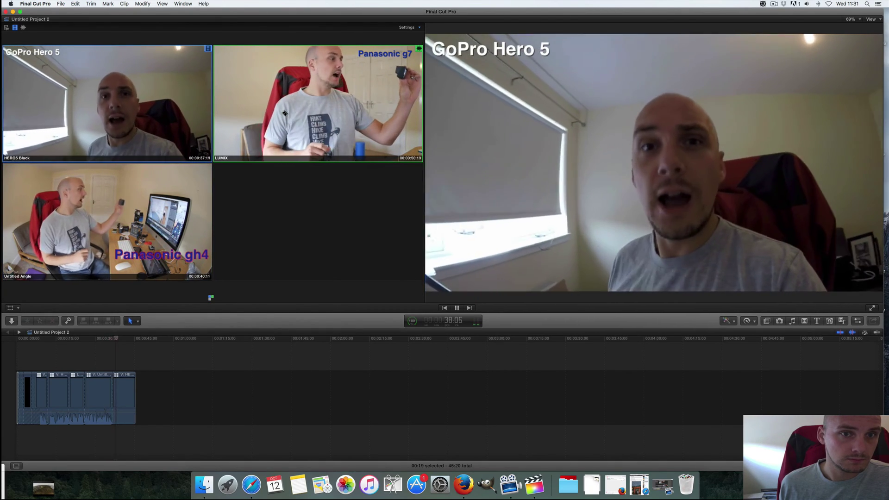
pyautogui.press('2')
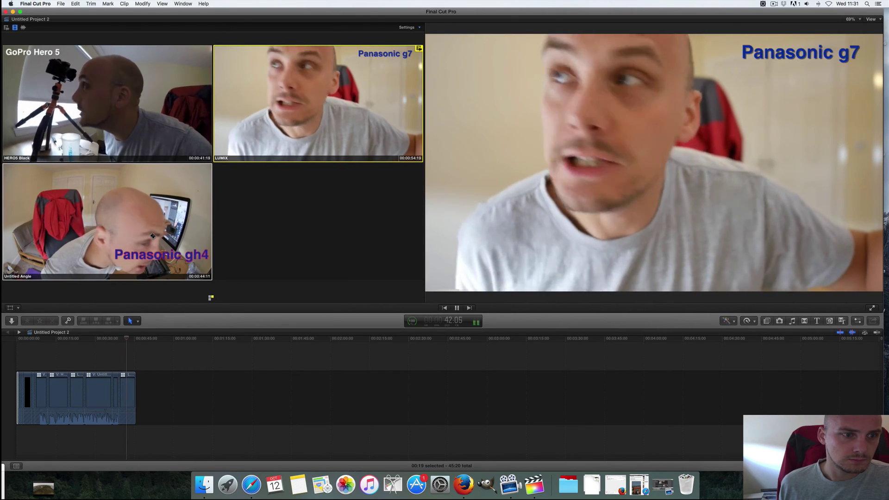
pyautogui.press('3')
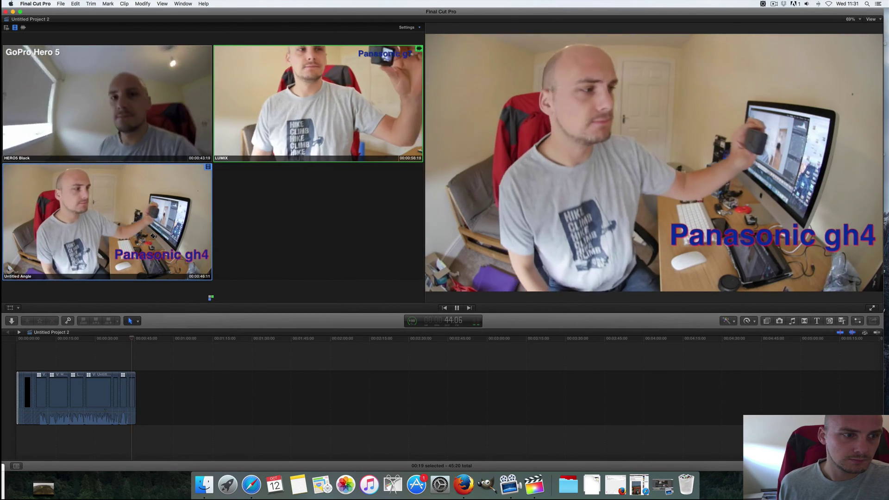